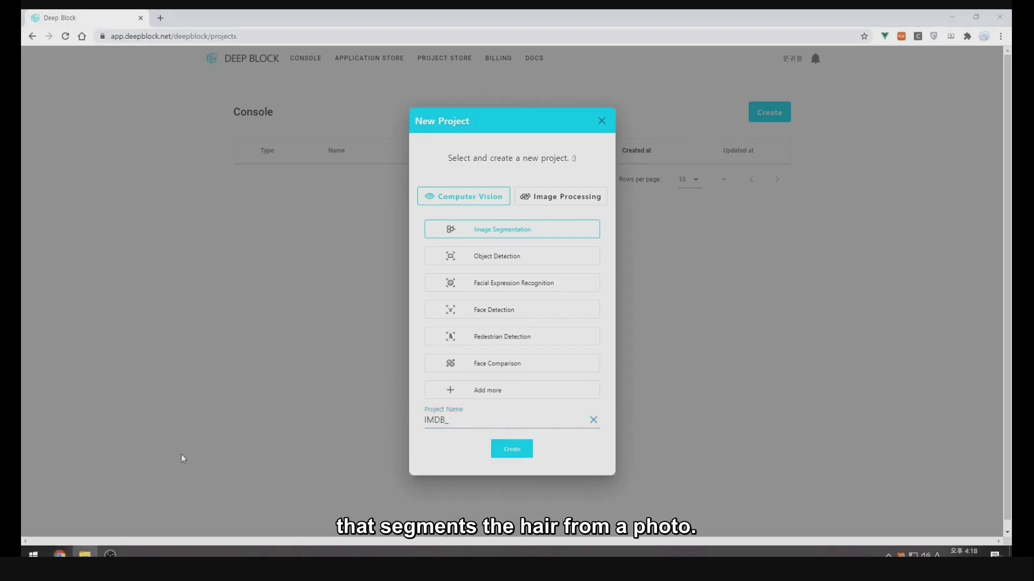
# Create a computer vision project for image segmentation with the name IMDB_CROP_Hair_Segmentation.
pyautogui.click(551, 425)
pyautogui.write('C')
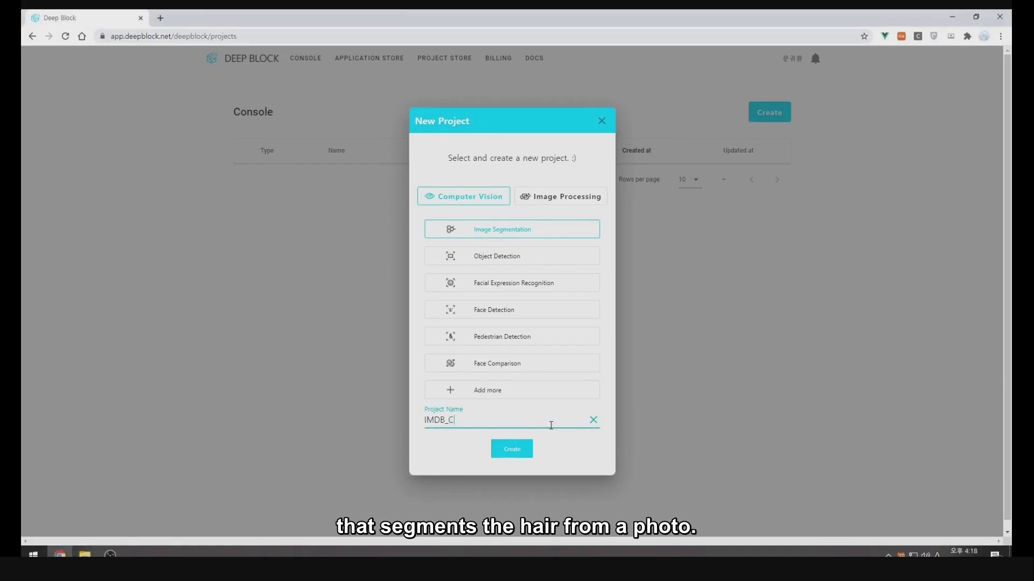
pyautogui.write('RIP_')
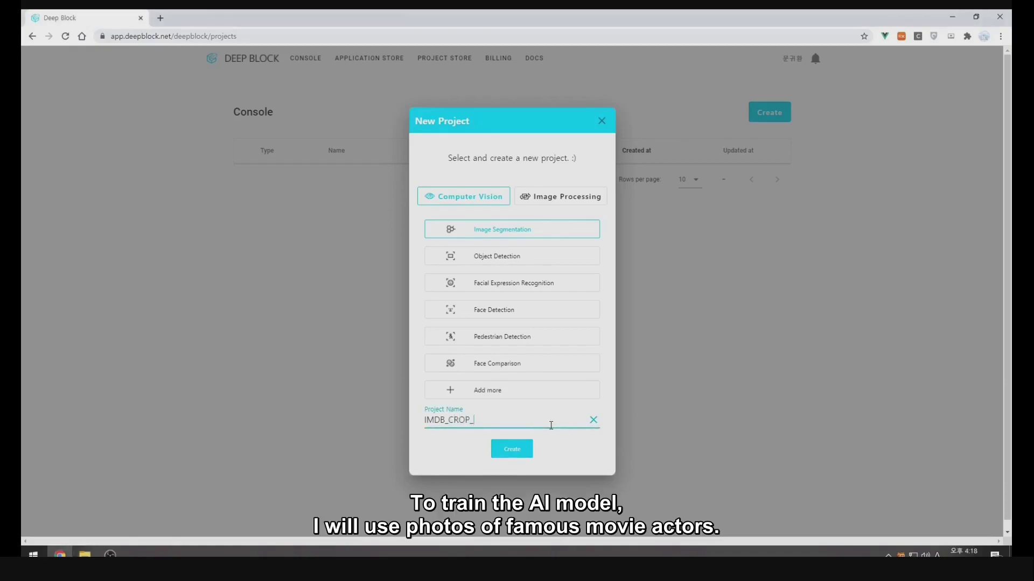
pyautogui.write('Ha')
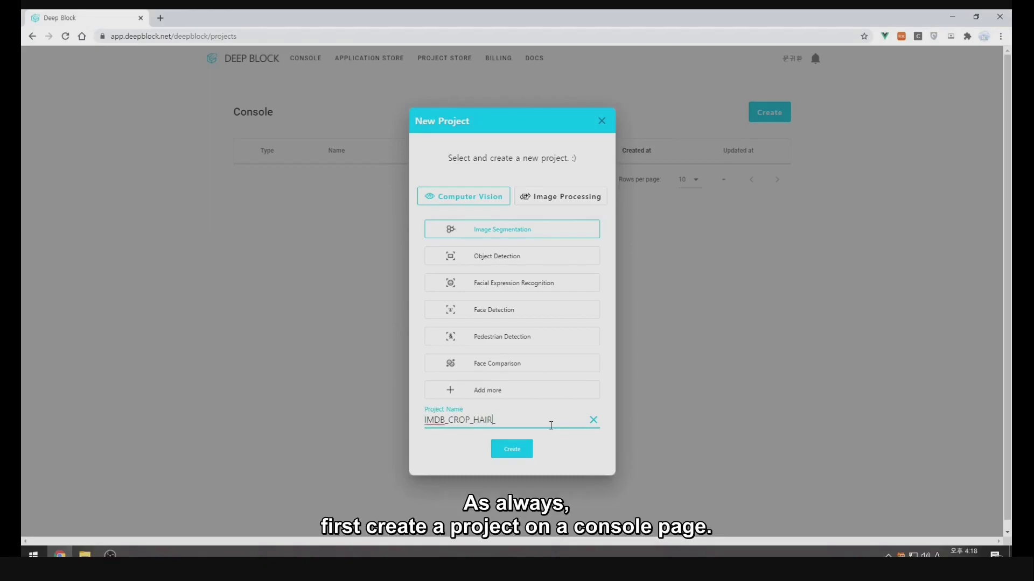
pyautogui.write('air_s')
pyautogui.press('BackSpace')
pyautogui.press('BackSpace')
pyautogui.press('BackSpace')
pyautogui.write('egmentation')
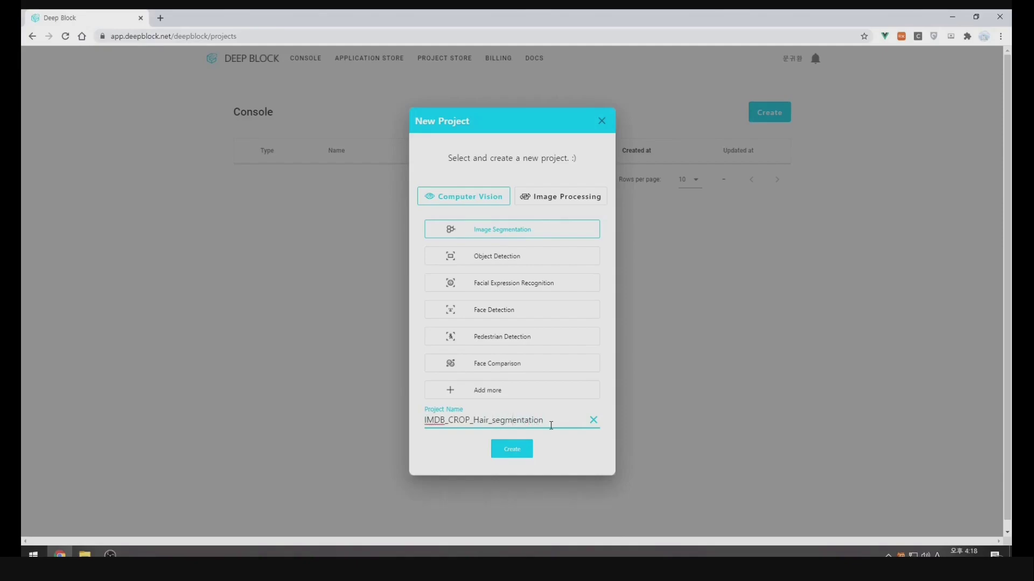
pyautogui.write('S')
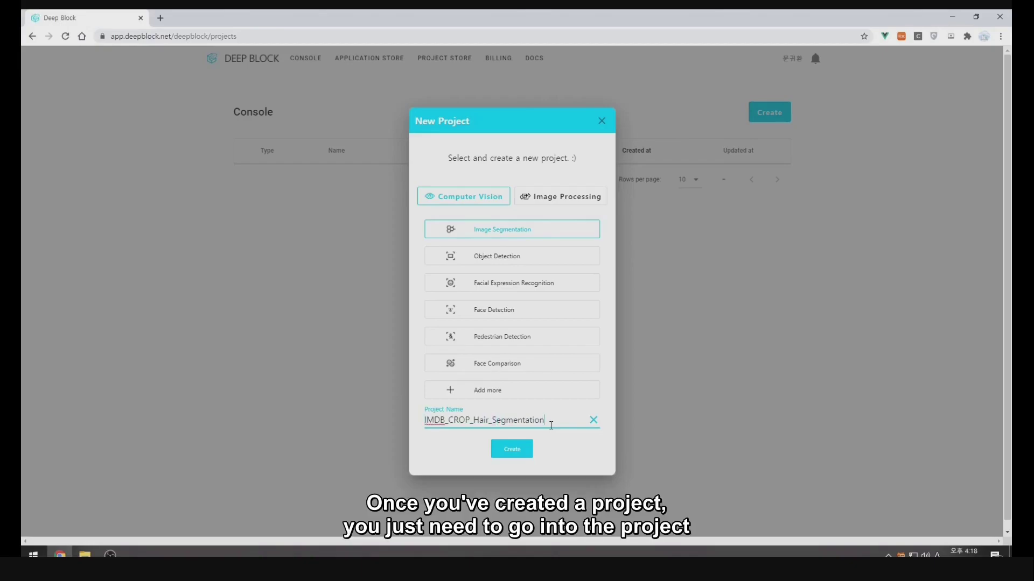
pyautogui.click(512, 449)
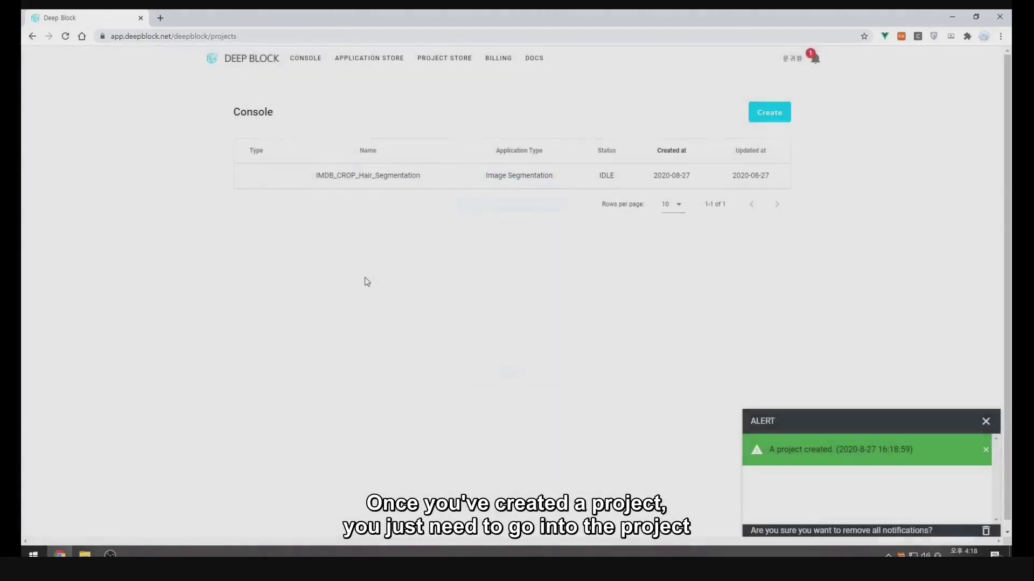
# Open the IMDB_CROP_Hair_Segmentation project and add a new annotation category named hair.
pyautogui.click(526, 183)
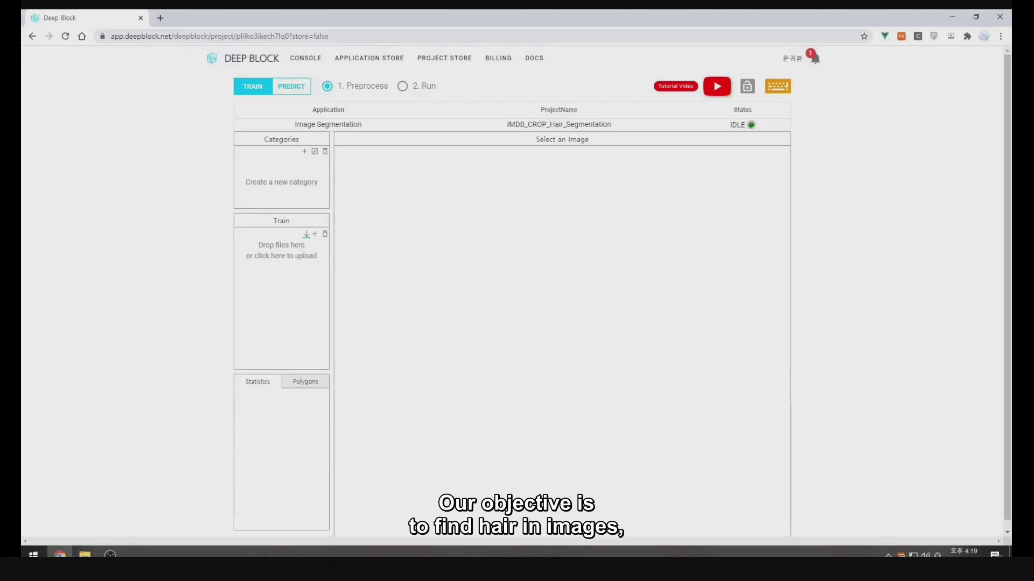
pyautogui.click(305, 153)
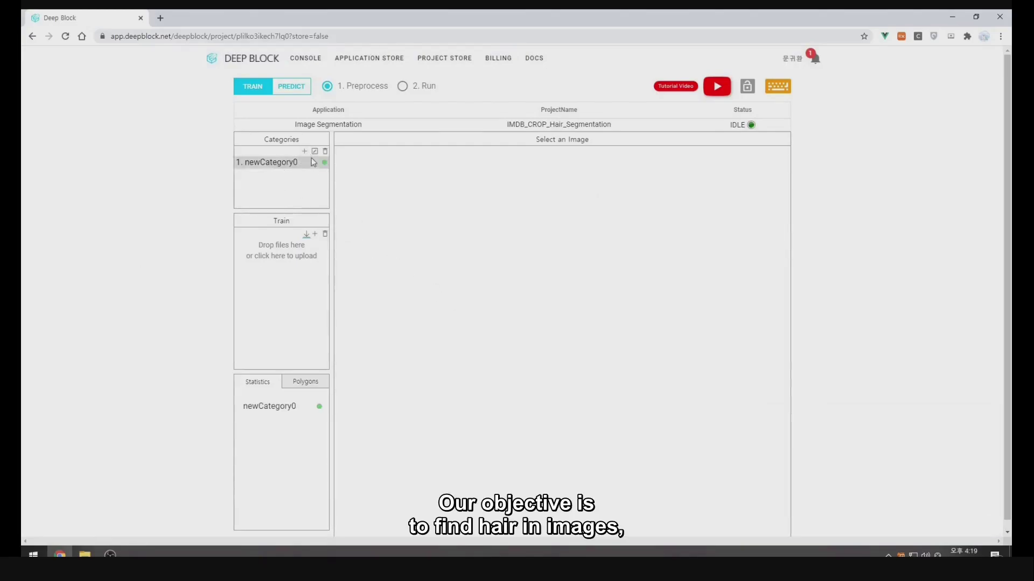
pyautogui.click(315, 152)
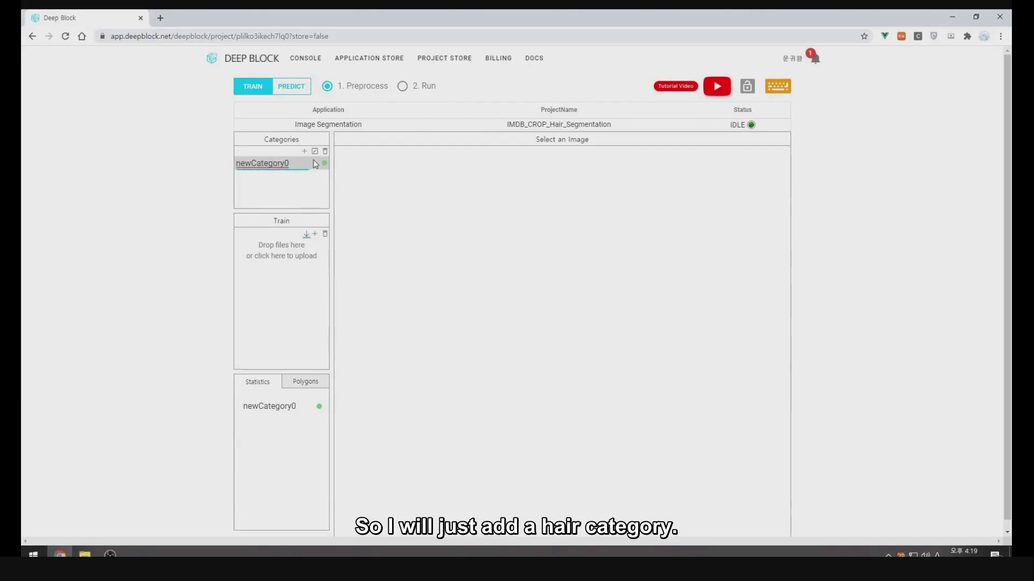
pyautogui.tripleClick(84, 112)
pyautogui.click(269, 164)
pyautogui.click(315, 151)
pyautogui.moveTo(297, 162); pyautogui.dragTo(242, 158)
pyautogui.press('BackSpace')
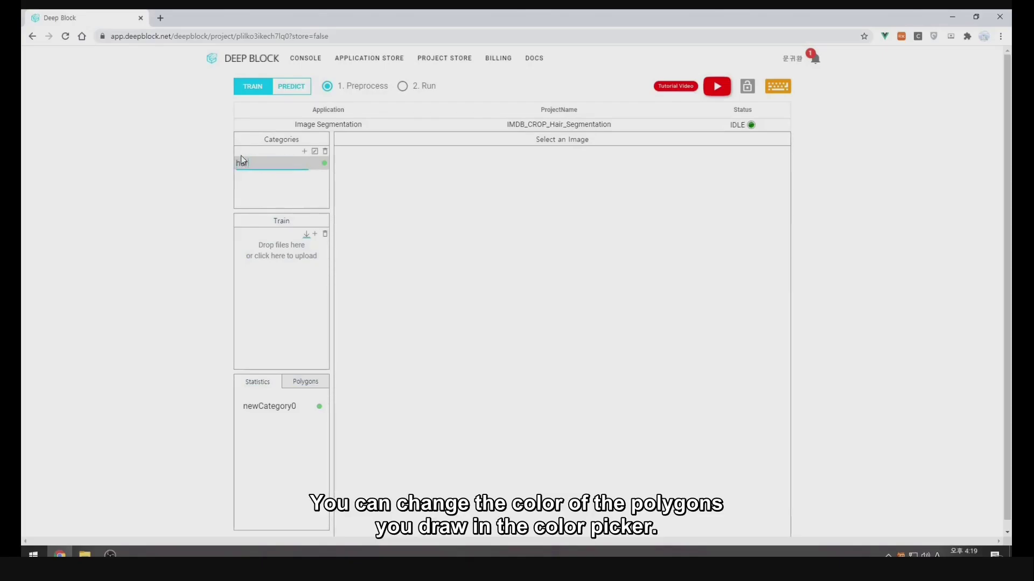
pyautogui.press('Return')
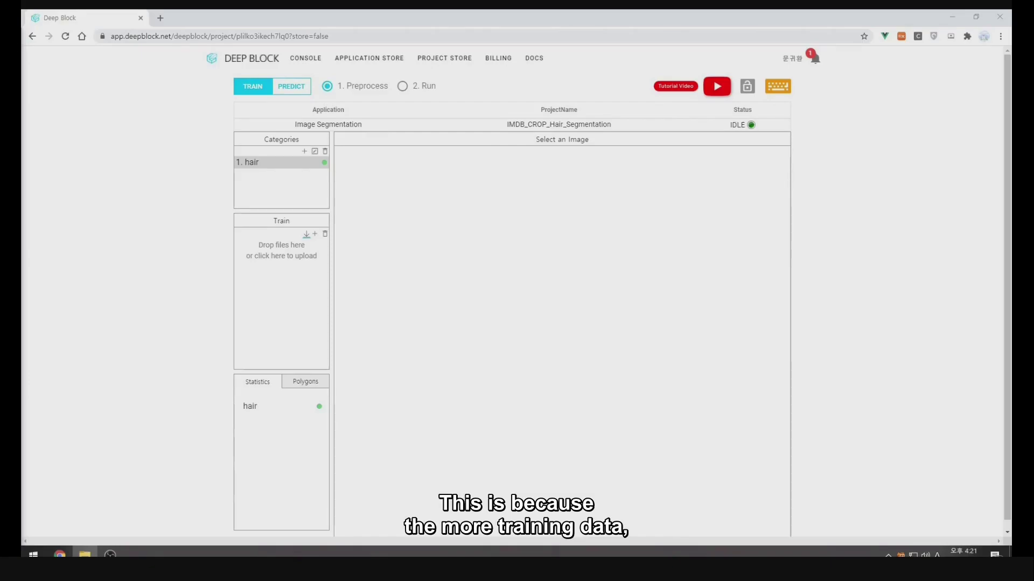
pyautogui.moveTo(189, 355); pyautogui.dragTo(261, 295)
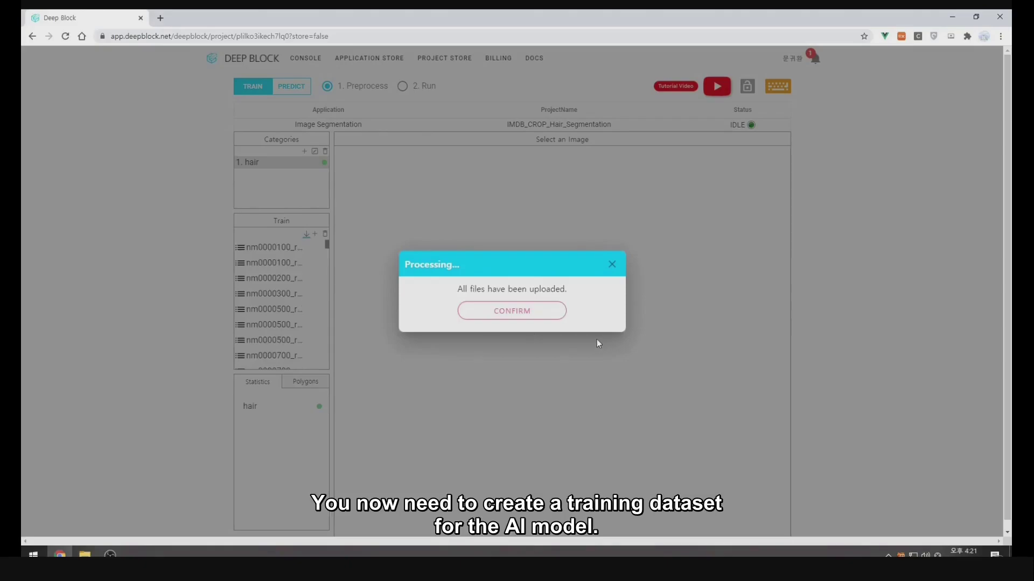
pyautogui.click(539, 311)
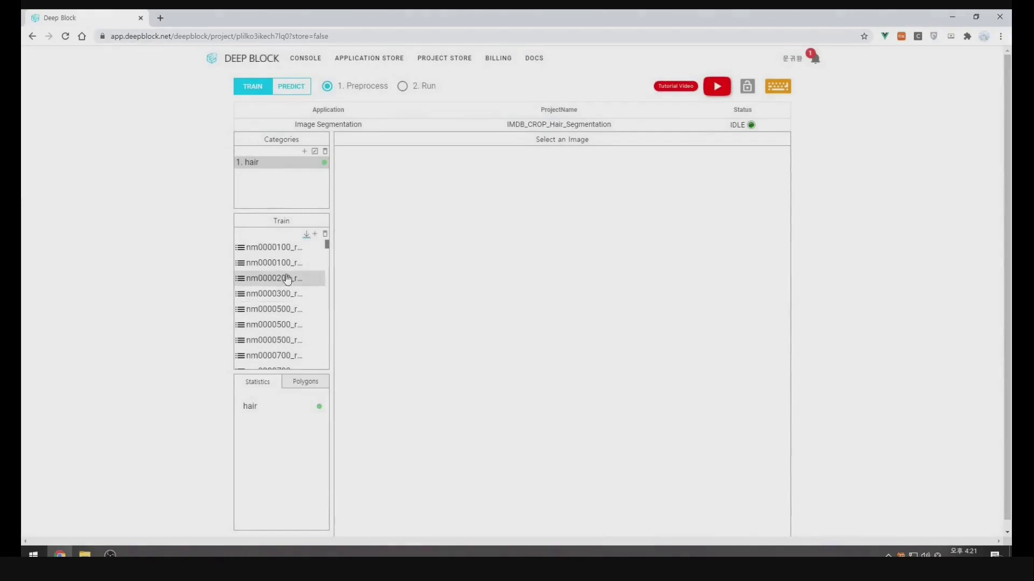
pyautogui.click(300, 248)
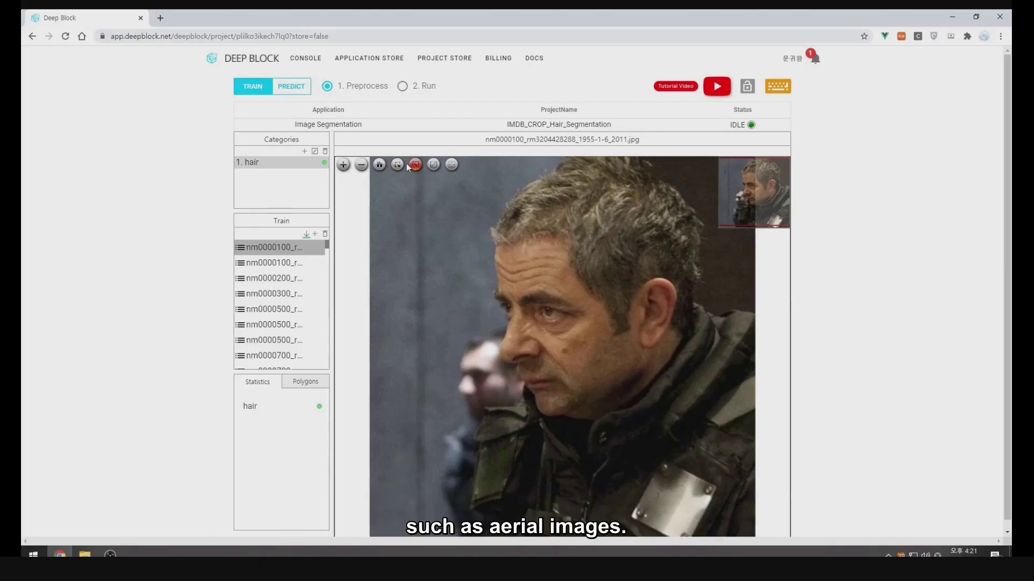
# Show the image full screen and outline the man's hair with a closed polygon in draw mode, going around the ear.
pyautogui.click(399, 164)
pyautogui.click(138, 18)
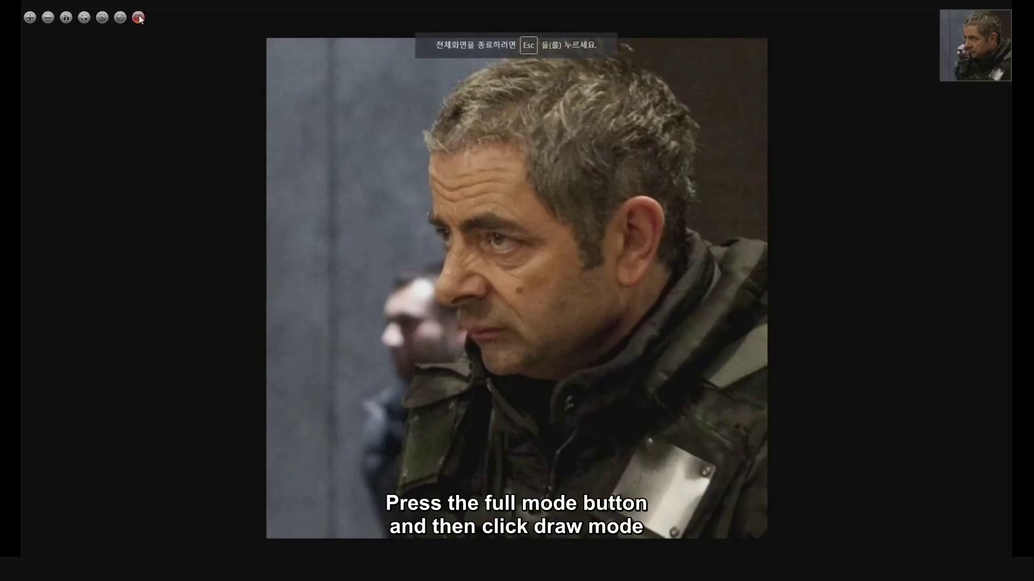
pyautogui.click(103, 18)
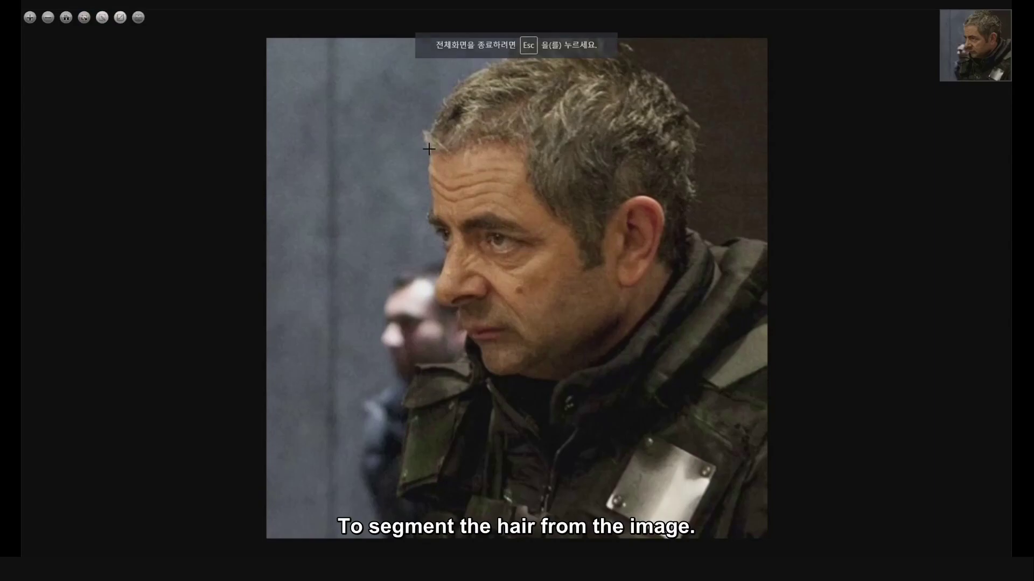
pyautogui.moveTo(466, 150)
pyautogui.mouseDown()
pyautogui.moveTo(501, 145)
pyautogui.moveTo(516, 157)
pyautogui.moveTo(593, 268)
pyautogui.moveTo(622, 195)
pyautogui.moveTo(662, 206)
pyautogui.moveTo(661, 266)
pyautogui.moveTo(689, 250)
pyautogui.moveTo(696, 113)
pyautogui.moveTo(616, 37)
pyautogui.moveTo(512, 44)
pyautogui.moveTo(440, 97)
pyautogui.moveTo(421, 128)
pyautogui.moveTo(431, 156)
pyautogui.mouseUp()
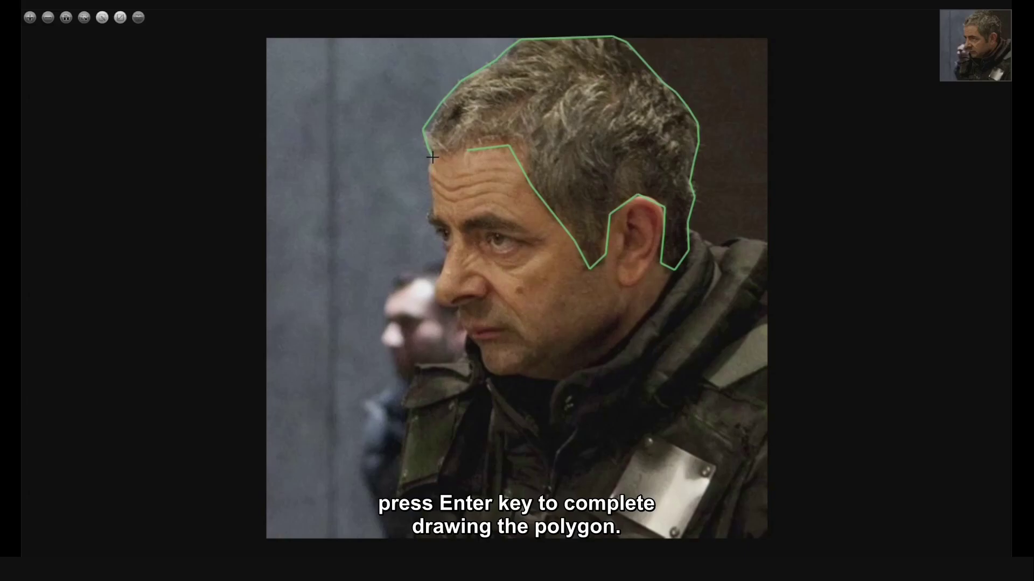
pyautogui.press('Return')
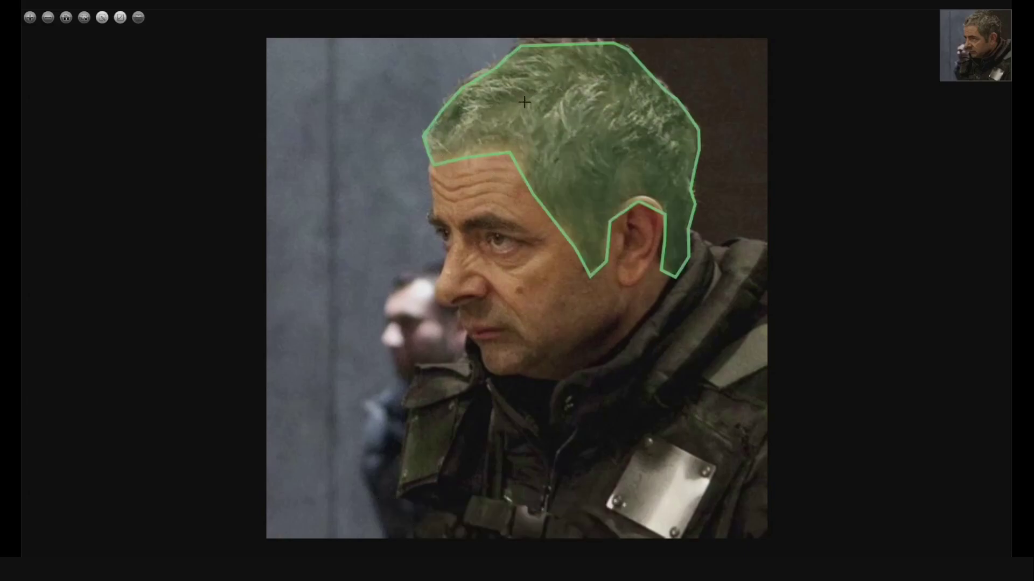
# Select the hair polygon, move its forehead and temple vertices onto the hairline, and leave the full-screen view.
pyautogui.click(556, 150)
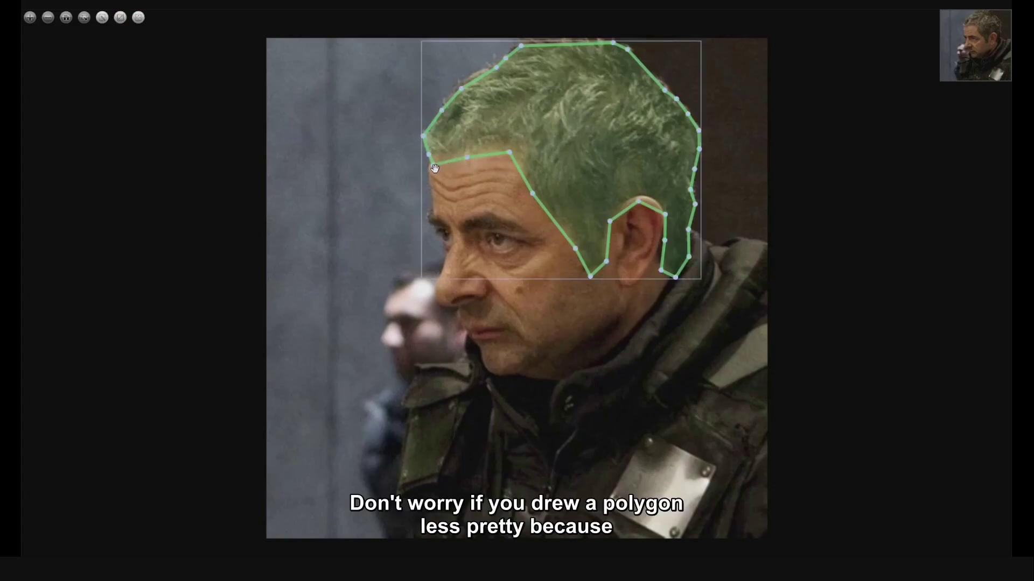
pyautogui.moveTo(435, 167); pyautogui.dragTo(496, 139)
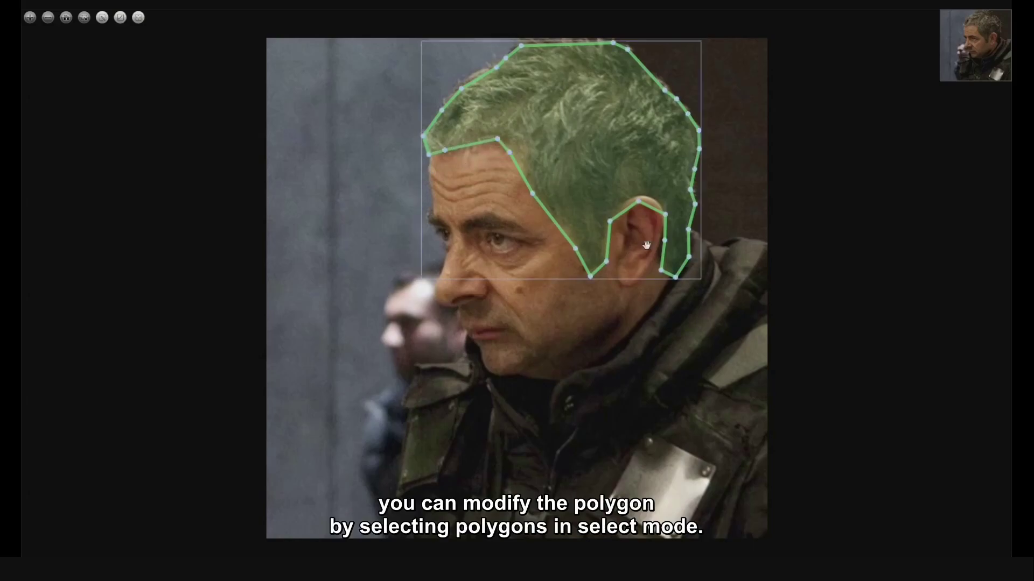
pyautogui.moveTo(510, 154); pyautogui.dragTo(525, 159)
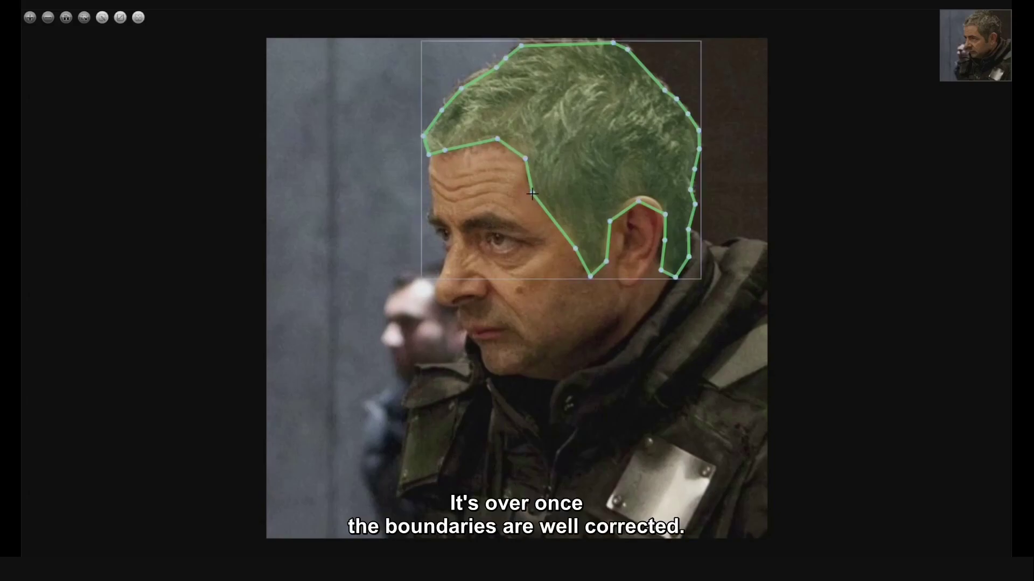
pyautogui.moveTo(578, 251); pyautogui.dragTo(576, 249)
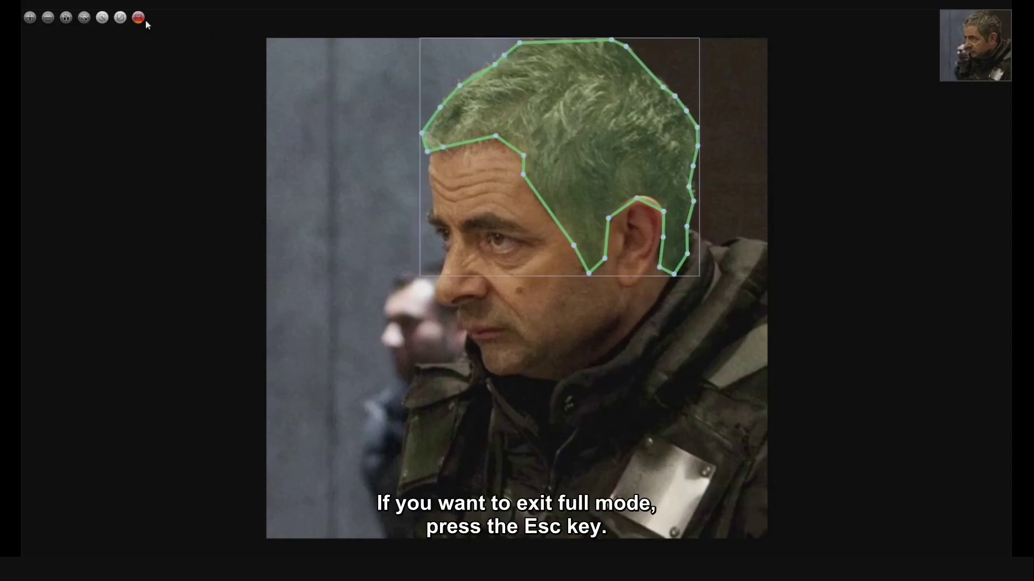
pyautogui.press('Escape')
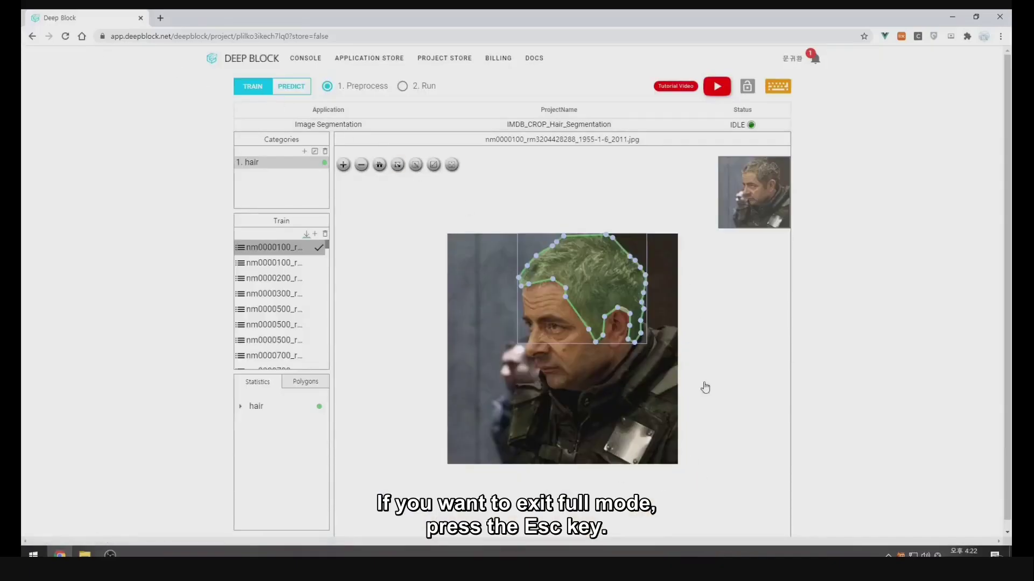
pyautogui.click(290, 248)
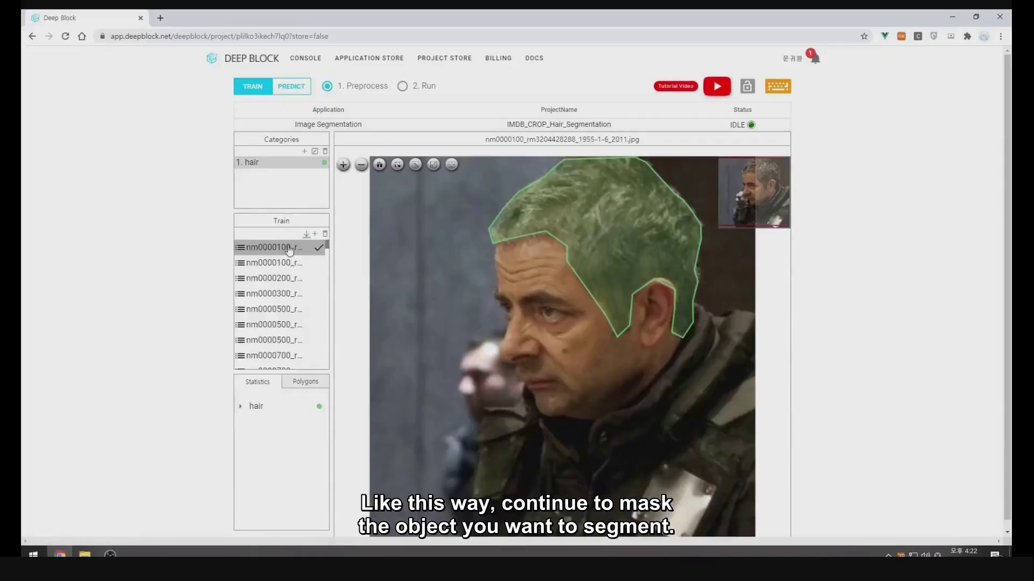
pyautogui.click(269, 294)
pyautogui.click(268, 249)
pyautogui.click(270, 263)
pyautogui.click(433, 164)
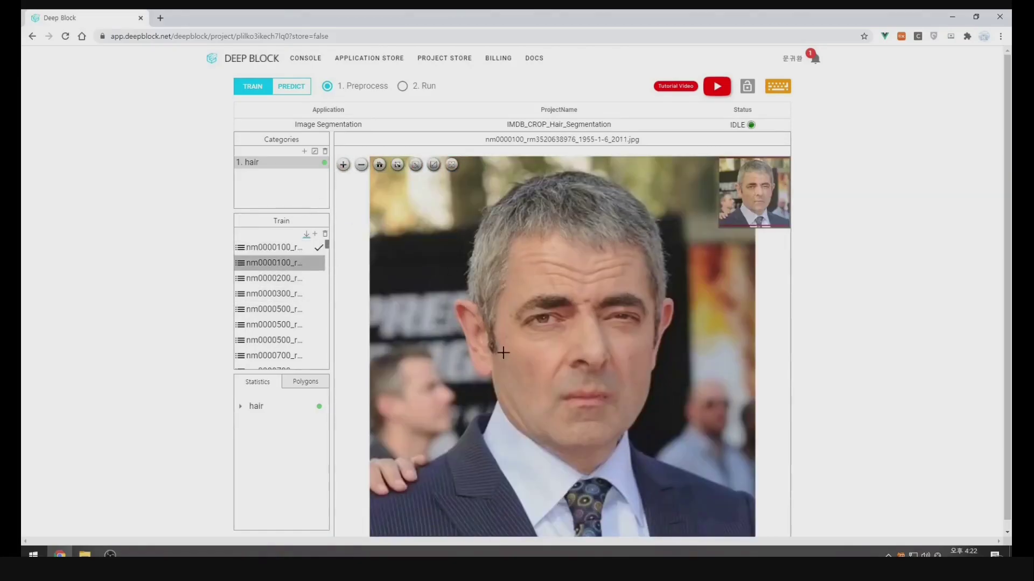
pyautogui.click(498, 319)
pyautogui.click(504, 285)
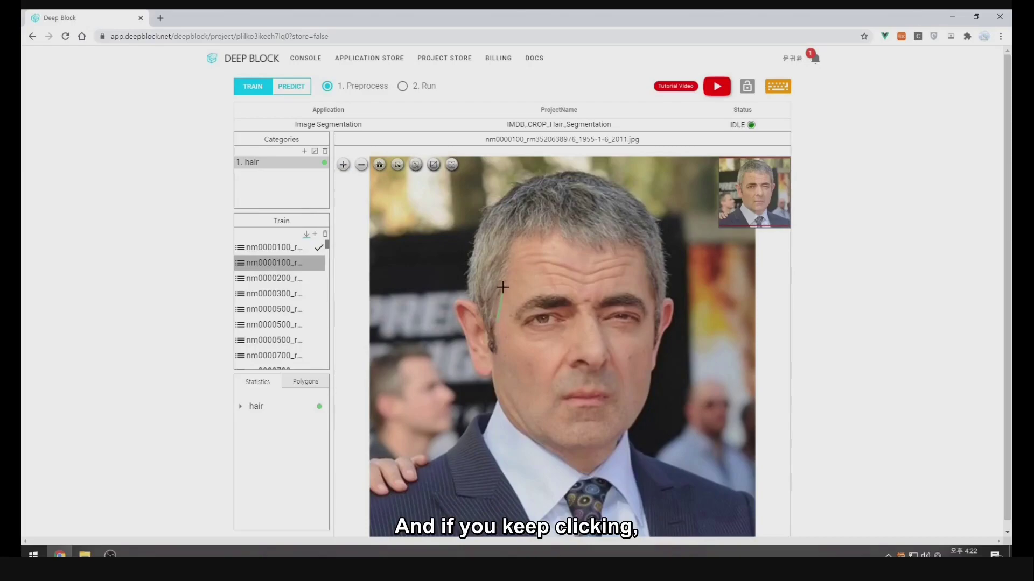
pyautogui.click(514, 240)
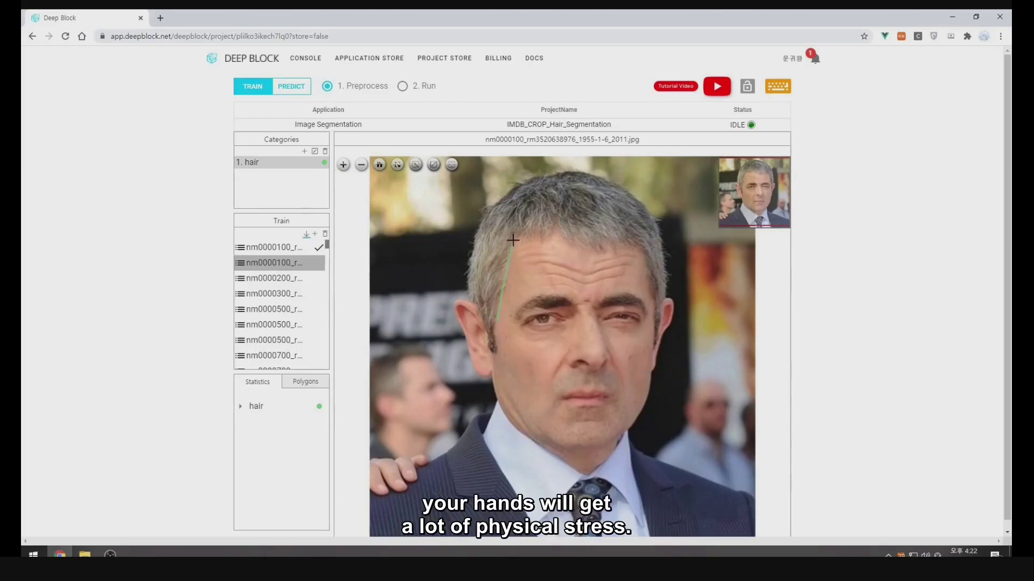
pyautogui.click(558, 235)
pyautogui.click(572, 243)
pyautogui.click(588, 248)
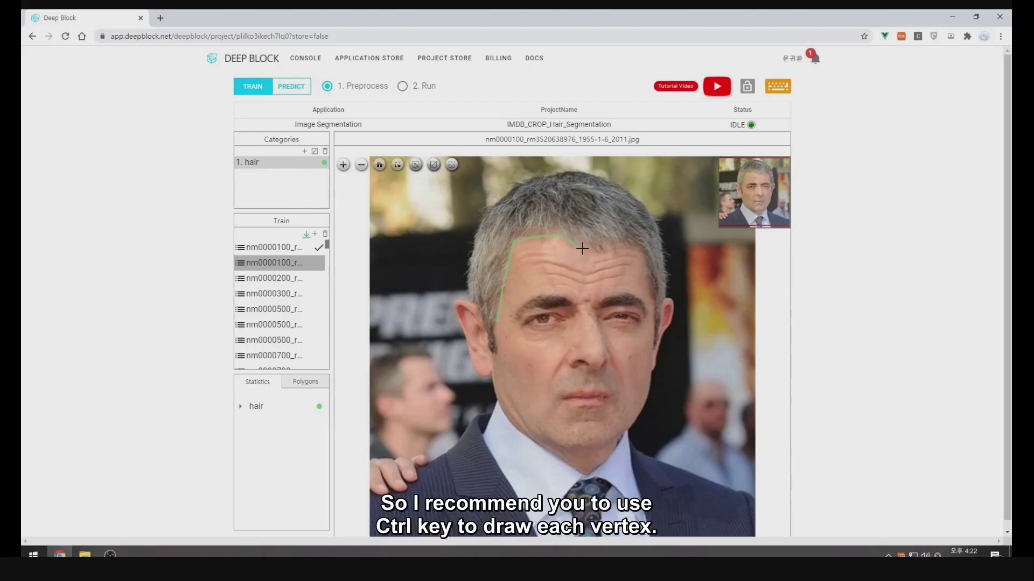
pyautogui.click(603, 249)
pyautogui.click(635, 245)
pyautogui.click(644, 248)
pyautogui.click(652, 280)
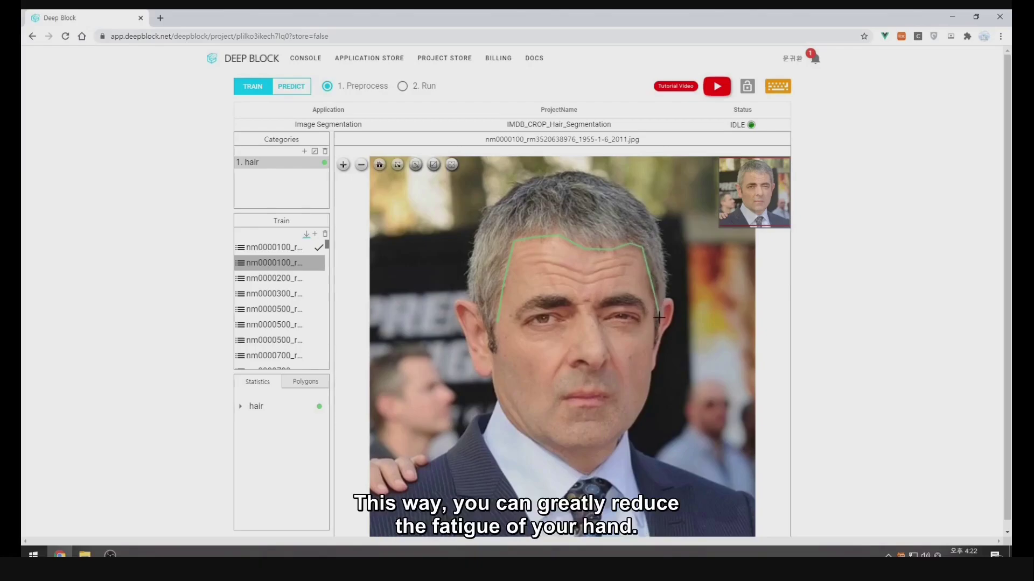
pyautogui.click(653, 339)
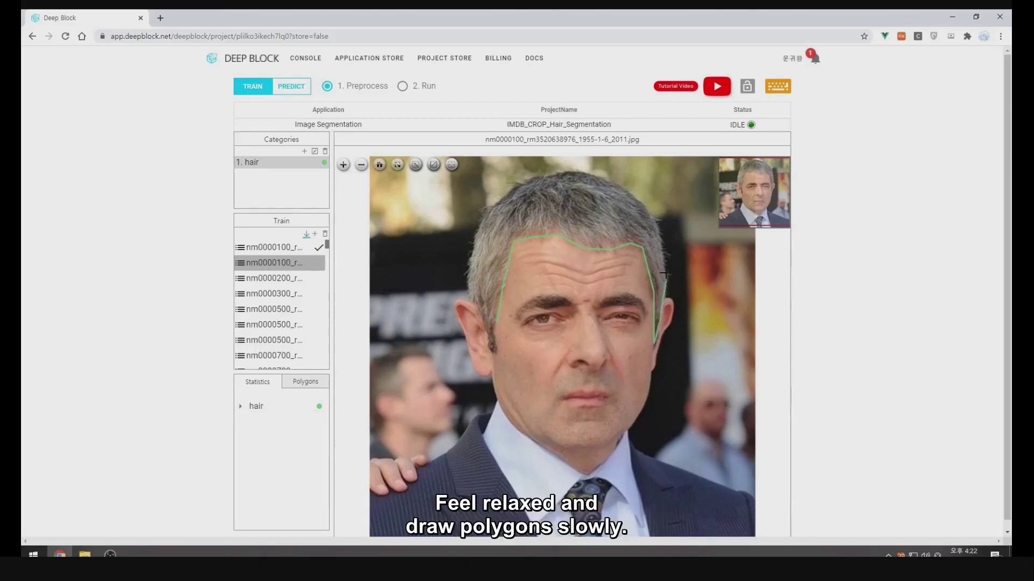
pyautogui.moveTo(663, 262); pyautogui.dragTo(632, 195)
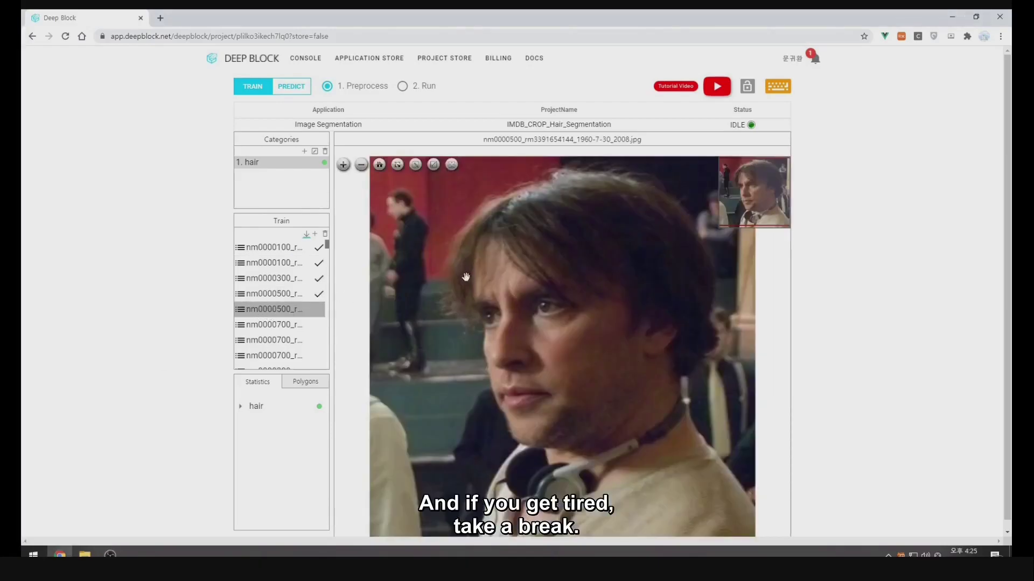
pyautogui.click(473, 315)
pyautogui.click(481, 235)
pyautogui.click(502, 248)
pyautogui.click(572, 310)
pyautogui.click(540, 263)
pyautogui.click(601, 294)
pyautogui.click(596, 274)
pyautogui.click(619, 284)
pyautogui.click(631, 336)
pyautogui.click(649, 299)
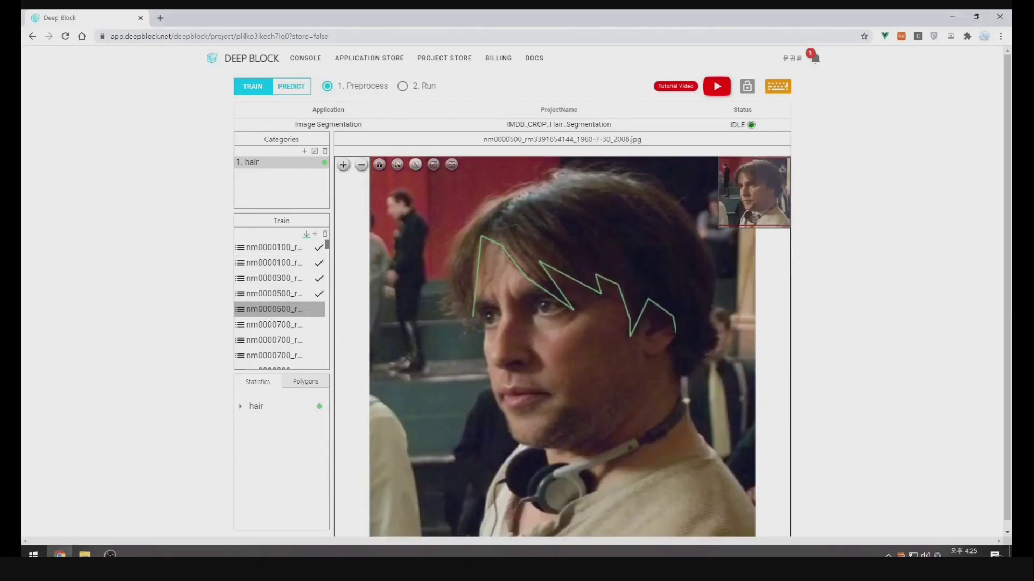
pyautogui.click(681, 379)
pyautogui.click(718, 339)
pyautogui.click(713, 283)
pyautogui.click(700, 240)
pyautogui.click(683, 211)
pyautogui.click(651, 185)
pyautogui.click(619, 173)
pyautogui.click(573, 169)
pyautogui.click(554, 176)
pyautogui.click(485, 201)
pyautogui.click(457, 231)
pyautogui.click(451, 259)
pyautogui.click(457, 302)
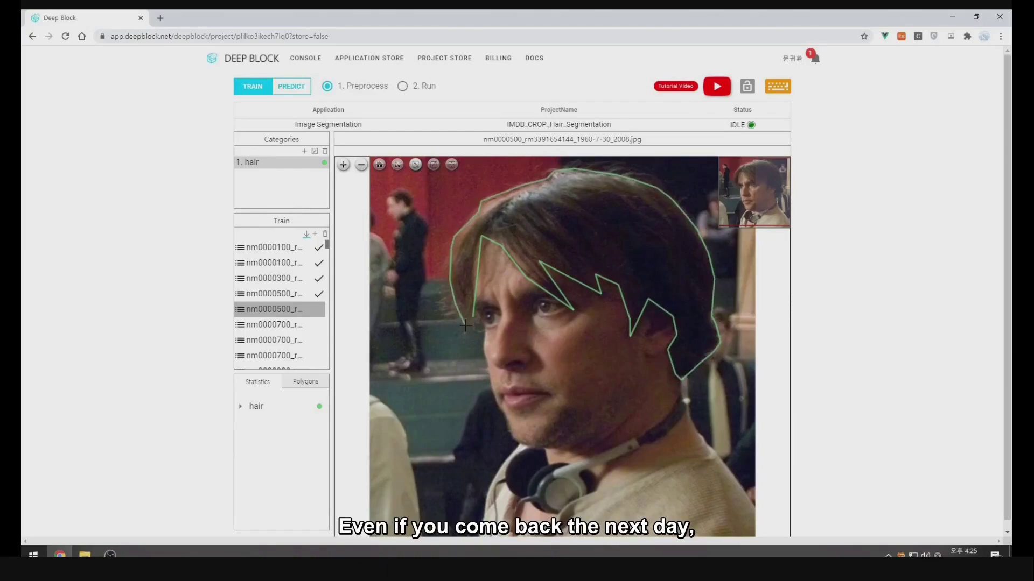
pyautogui.click(476, 319)
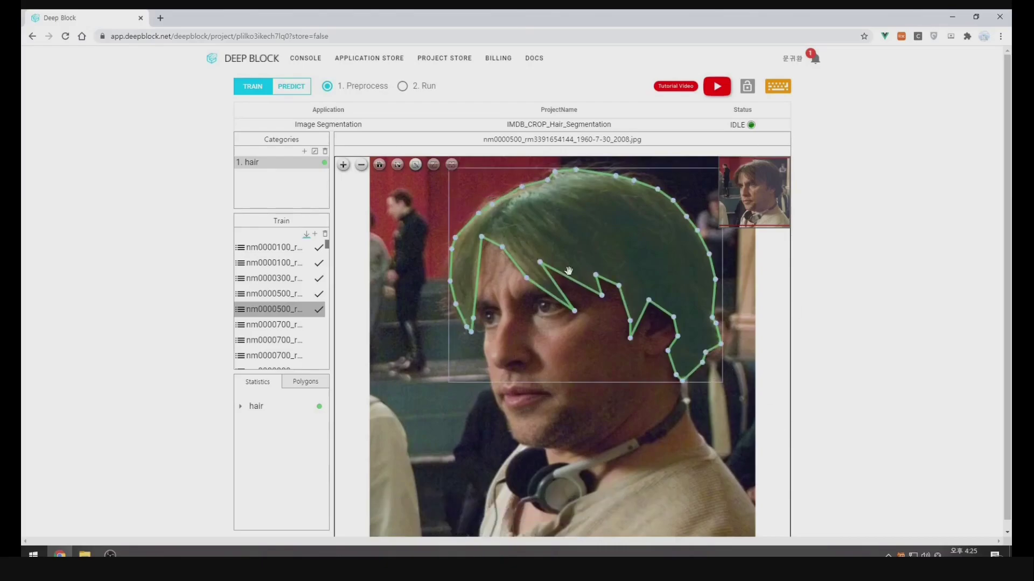
pyautogui.moveTo(473, 320); pyautogui.dragTo(491, 235)
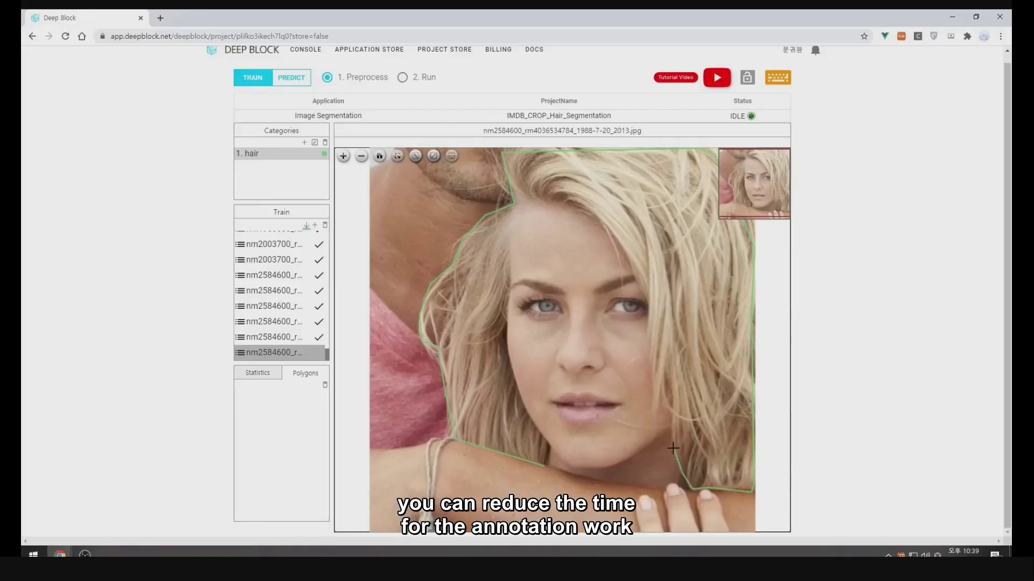
# Complete the closed hair polygon on the last training image, following the woman's inner hairline around her face.
pyautogui.moveTo(649, 401)
pyautogui.mouseDown()
pyautogui.moveTo(646, 296)
pyautogui.moveTo(626, 249)
pyautogui.moveTo(581, 211)
pyautogui.moveTo(533, 202)
pyautogui.moveTo(512, 221)
pyautogui.moveTo(505, 342)
pyautogui.moveTo(547, 472)
pyautogui.mouseUp()
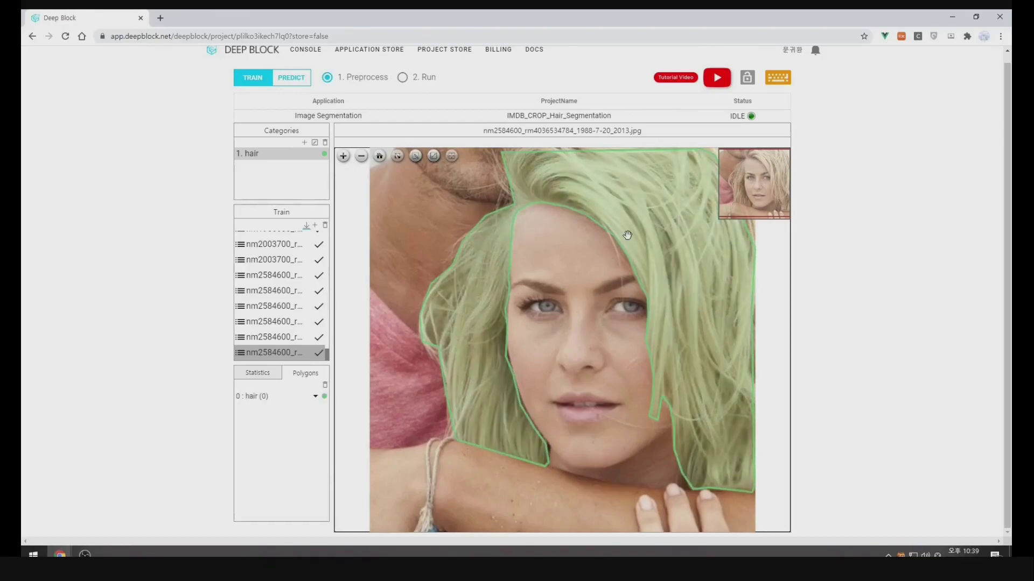
pyautogui.scroll(-2, 535, 164)
pyautogui.moveTo(516, 208)
pyautogui.mouseDown()
pyautogui.moveTo(675, 208)
pyautogui.moveTo(696, 230)
pyautogui.moveTo(657, 205)
pyautogui.moveTo(682, 208)
pyautogui.moveTo(690, 442)
pyautogui.mouseUp()
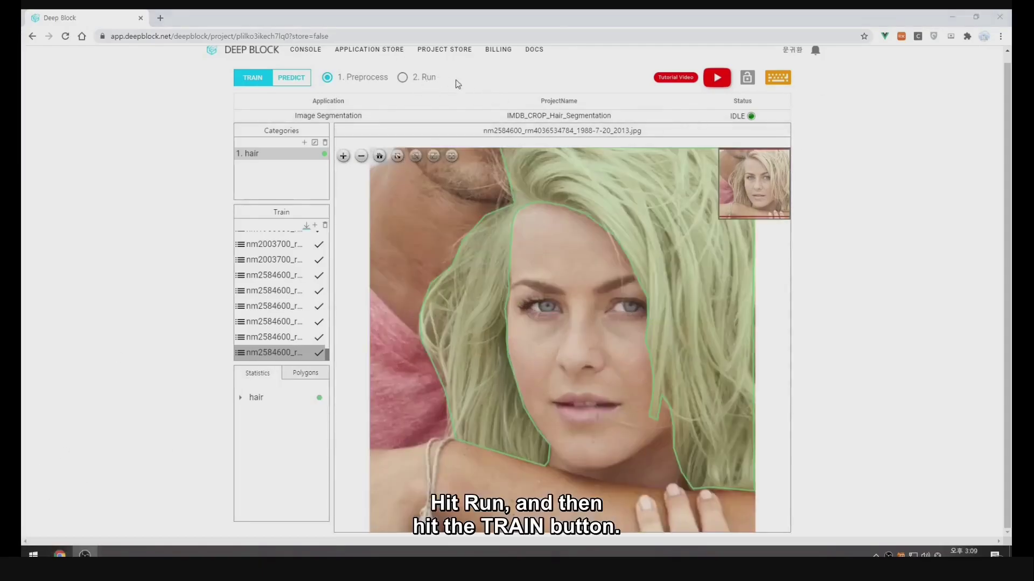
# Train the hair segmentation model on the annotated images for 5000 epochs.
pyautogui.click(402, 77)
pyautogui.click(760, 79)
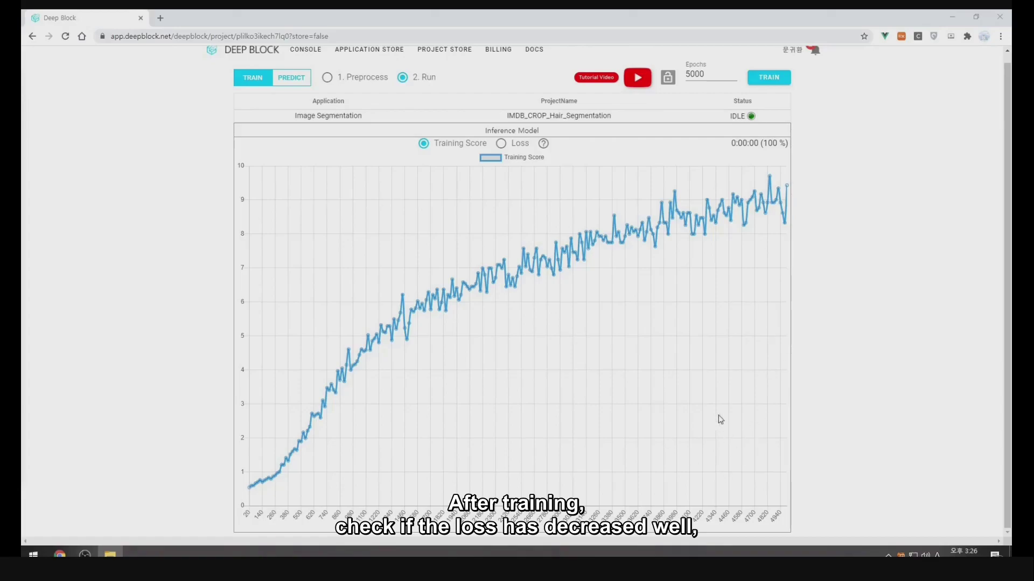
# Switch the project to prediction mode and upload the validation image files to the prediction set.
pyautogui.click(303, 82)
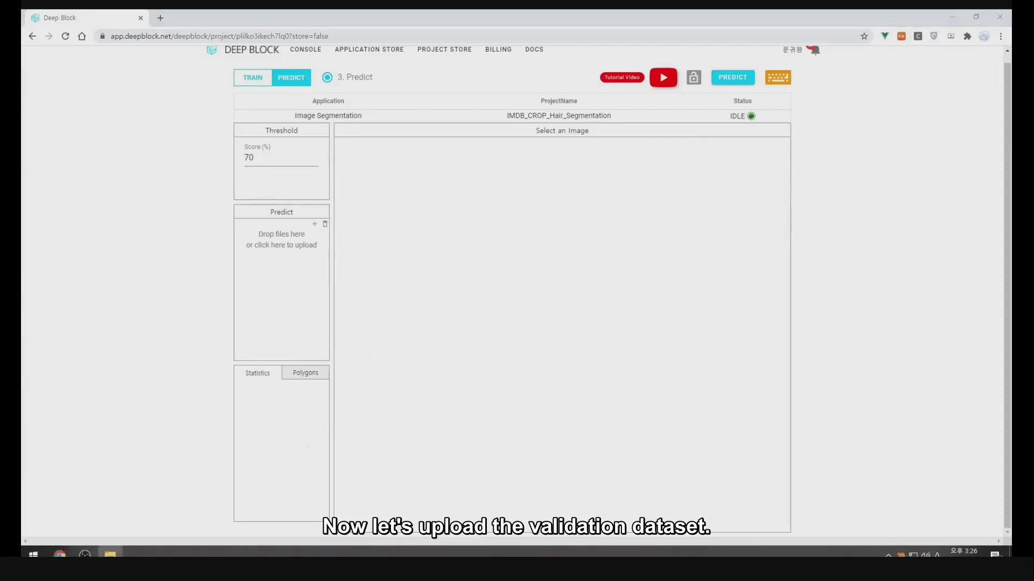
pyautogui.moveTo(408, 318); pyautogui.dragTo(315, 259)
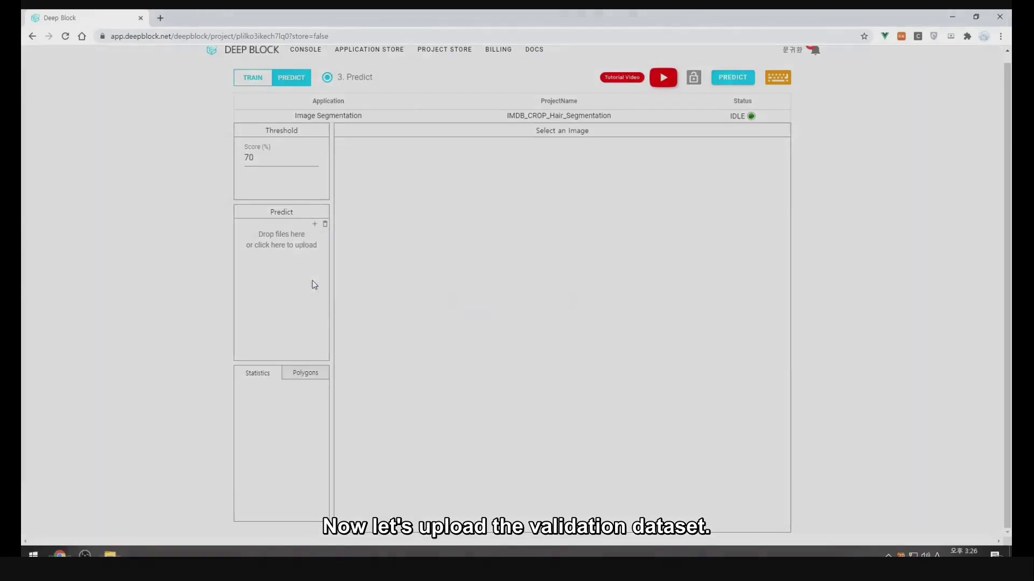
pyautogui.click(481, 317)
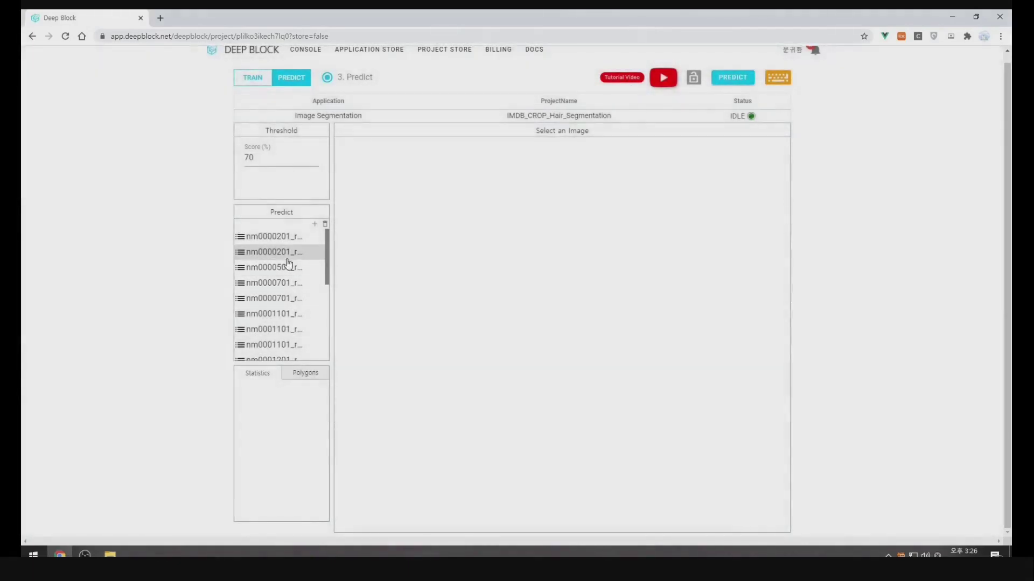
# Browse through the uploaded validation images one after another before running the model.
pyautogui.click(289, 259)
pyautogui.press('Down')
pyautogui.press('Down')
pyautogui.press('Down')
pyautogui.press('Down')
pyautogui.press('Down')
pyautogui.press('Down')
pyautogui.press('Down')
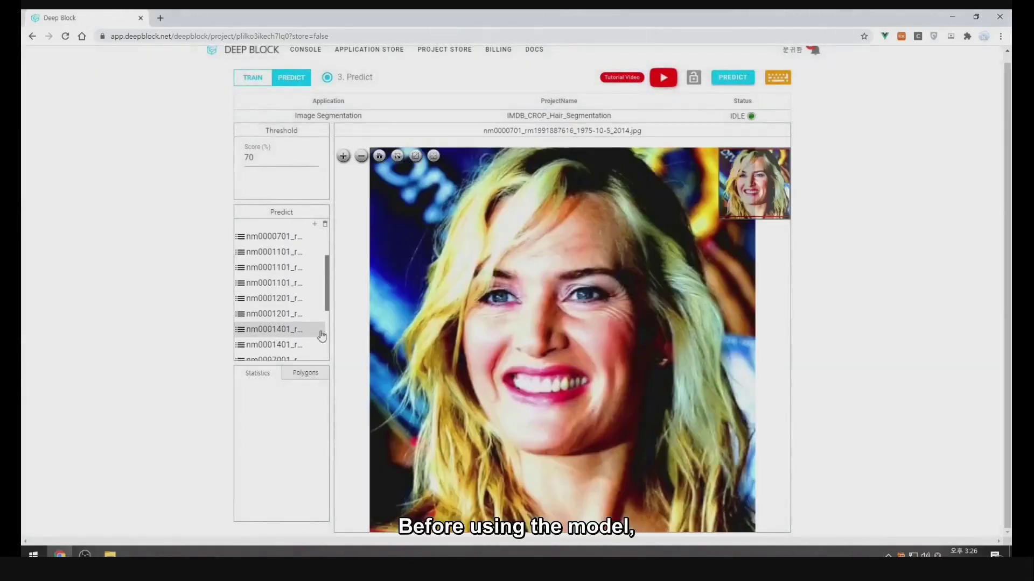
pyautogui.press('Down')
pyautogui.press('Down')
pyautogui.press('Down')
pyautogui.press('Down')
pyautogui.press('Down')
pyautogui.press('Down')
pyautogui.press('Down')
pyautogui.press('Down')
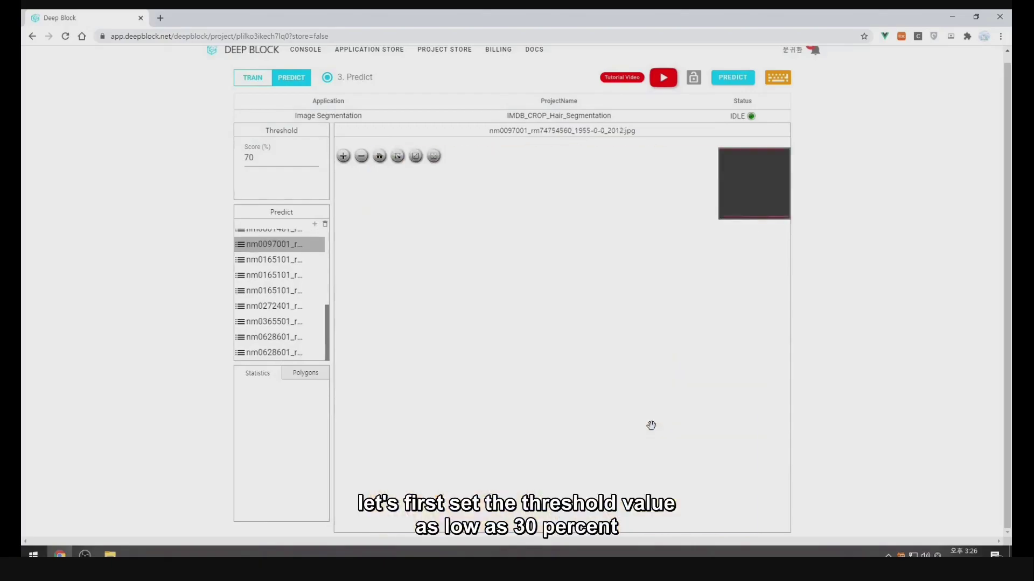
pyautogui.press('Down')
pyautogui.press('Down')
pyautogui.press('Down')
pyautogui.press('Up')
pyautogui.press('Up')
pyautogui.press('Up')
pyautogui.press('Up')
pyautogui.press('Up')
pyautogui.press('Up')
pyautogui.press('Up')
pyautogui.press('Up')
# Set the prediction score threshold to 30% and run the prediction on the uploaded validation images.
pyautogui.doubleClick(249, 157)
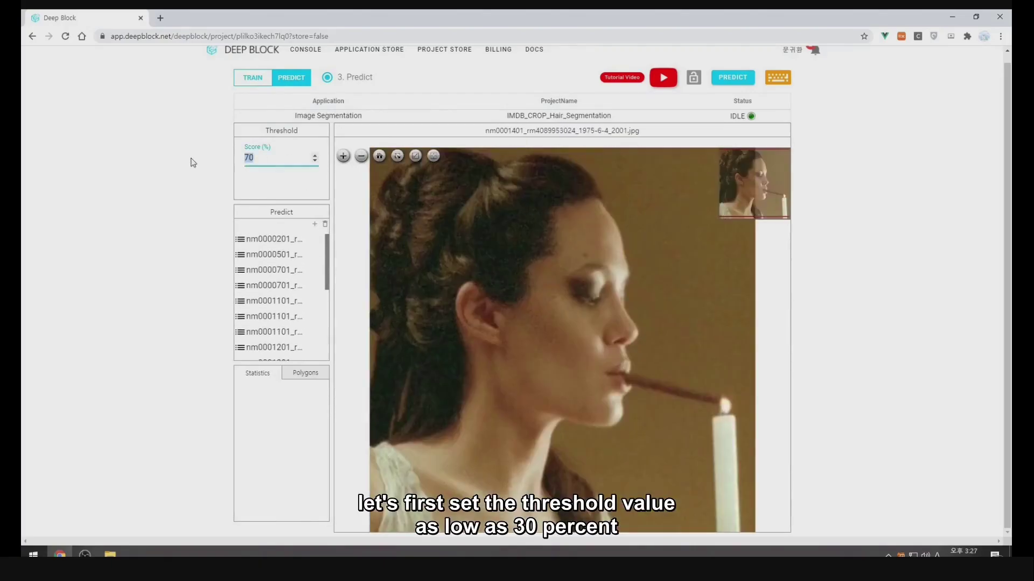
pyautogui.click(740, 81)
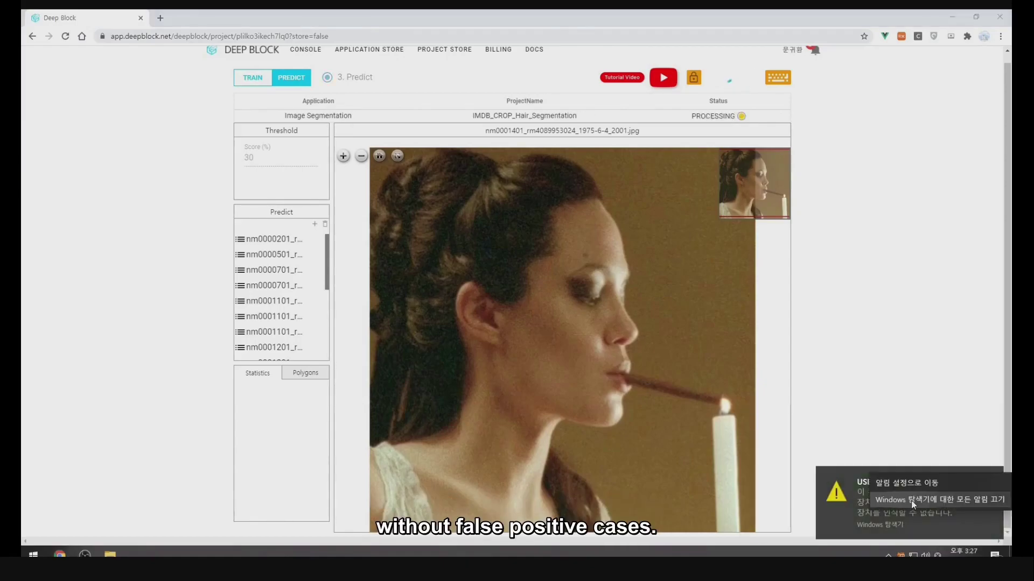
pyautogui.click(986, 421)
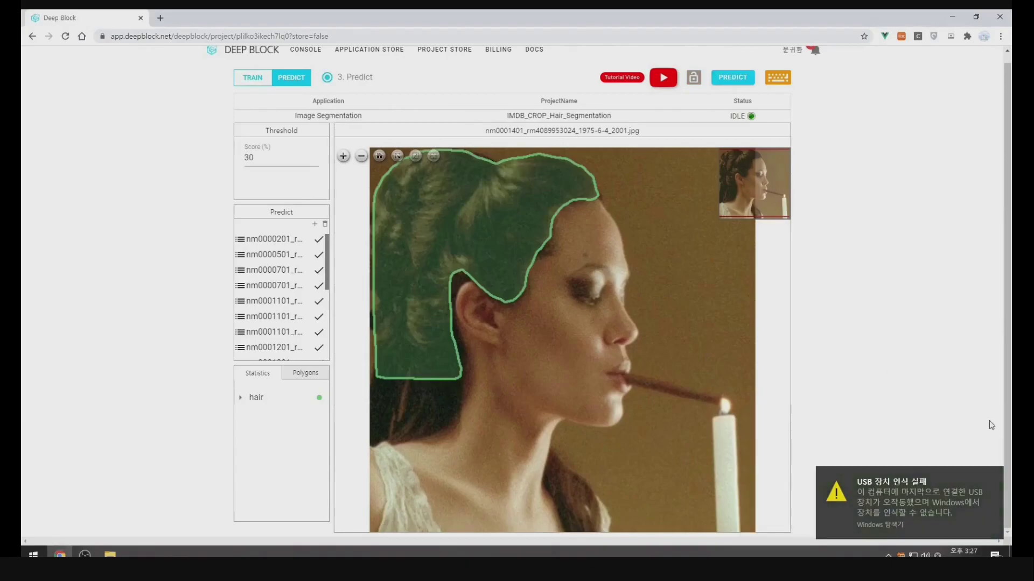
pyautogui.click(992, 480)
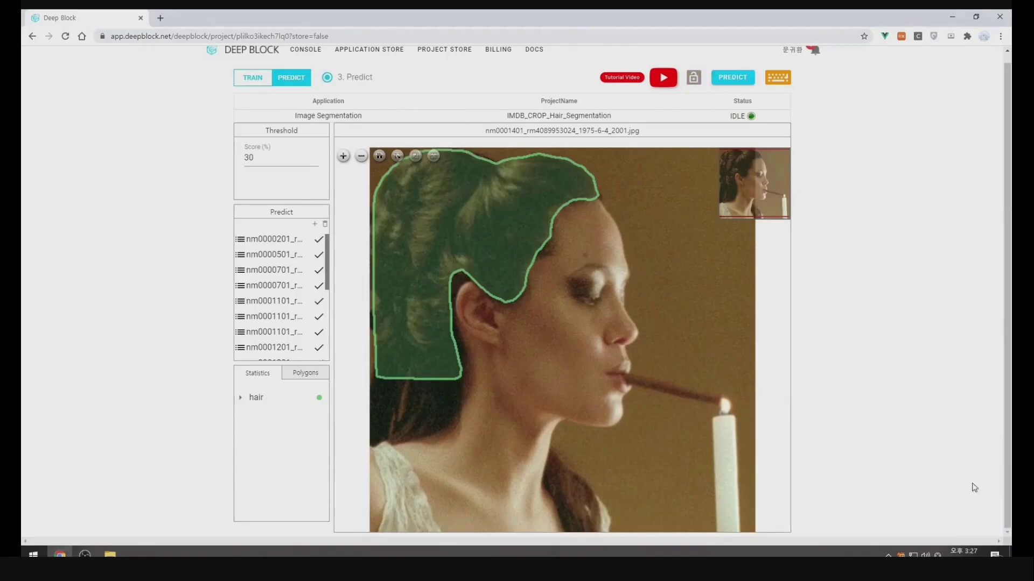
# Examine the predicted hair outlines on the first four validation images, highlighting the polygons on the two portraits of smiling women.
pyautogui.click(294, 245)
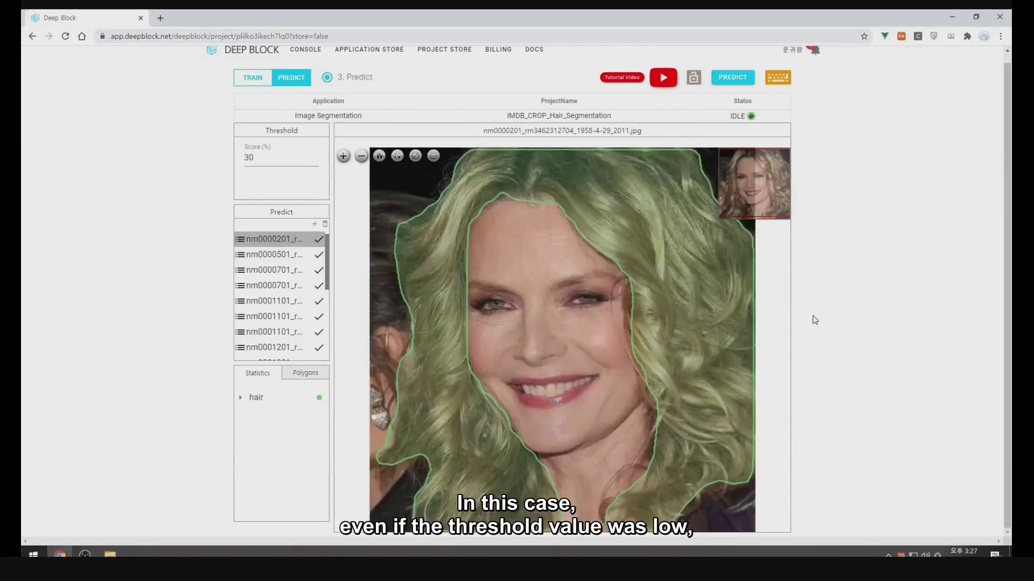
pyautogui.click(446, 240)
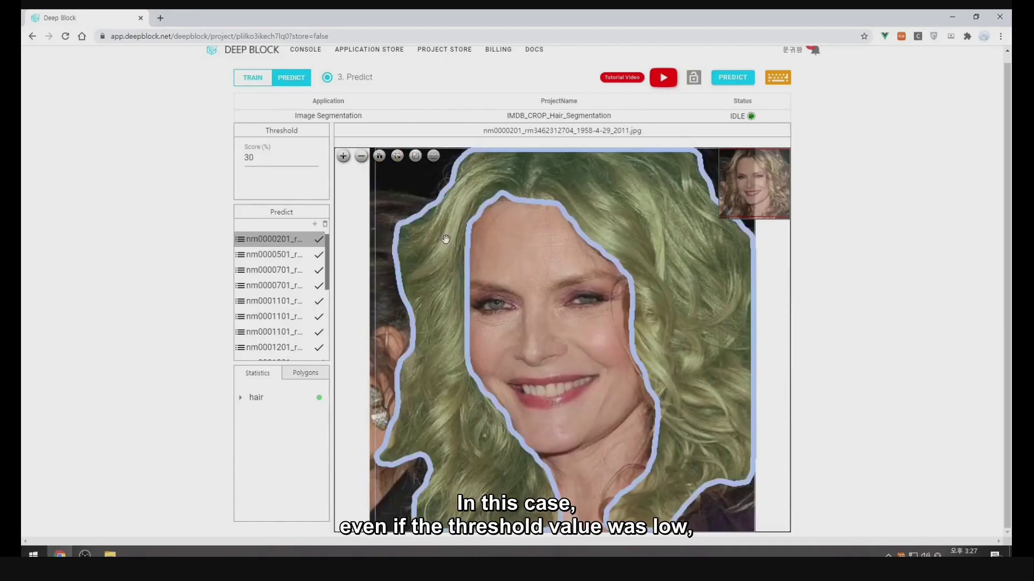
pyautogui.click(296, 257)
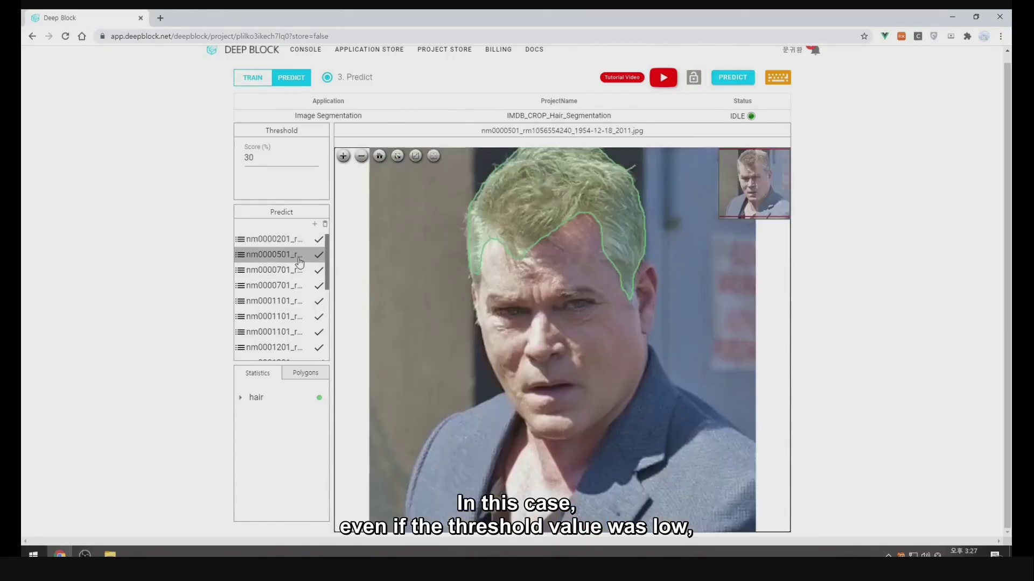
pyautogui.click(296, 271)
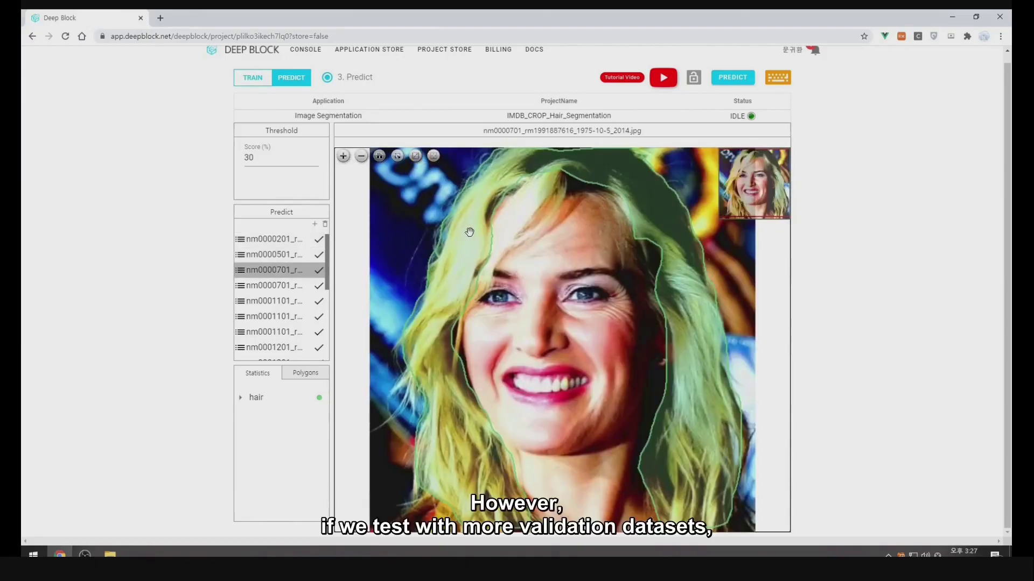
pyautogui.click(552, 202)
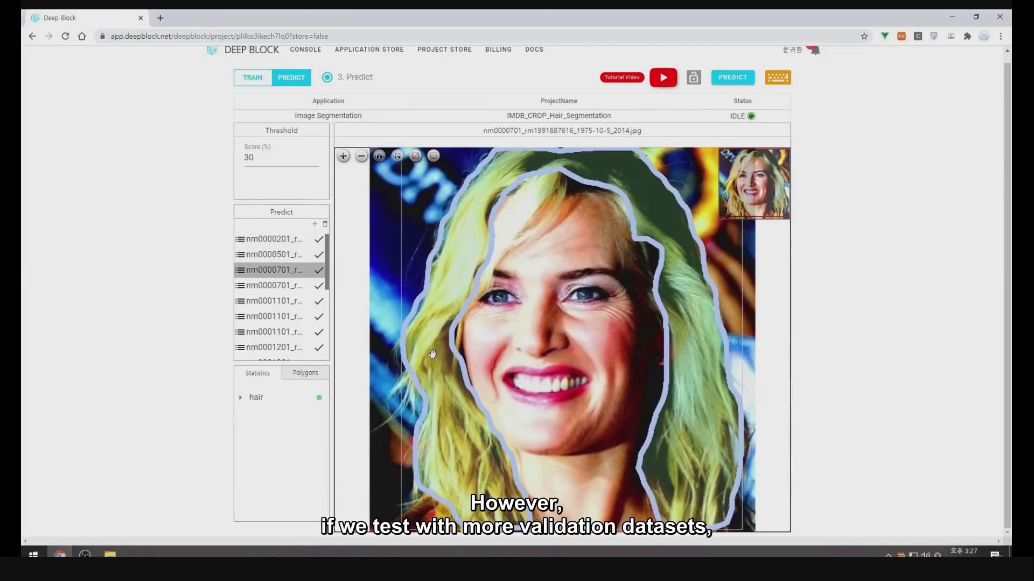
pyautogui.click(313, 290)
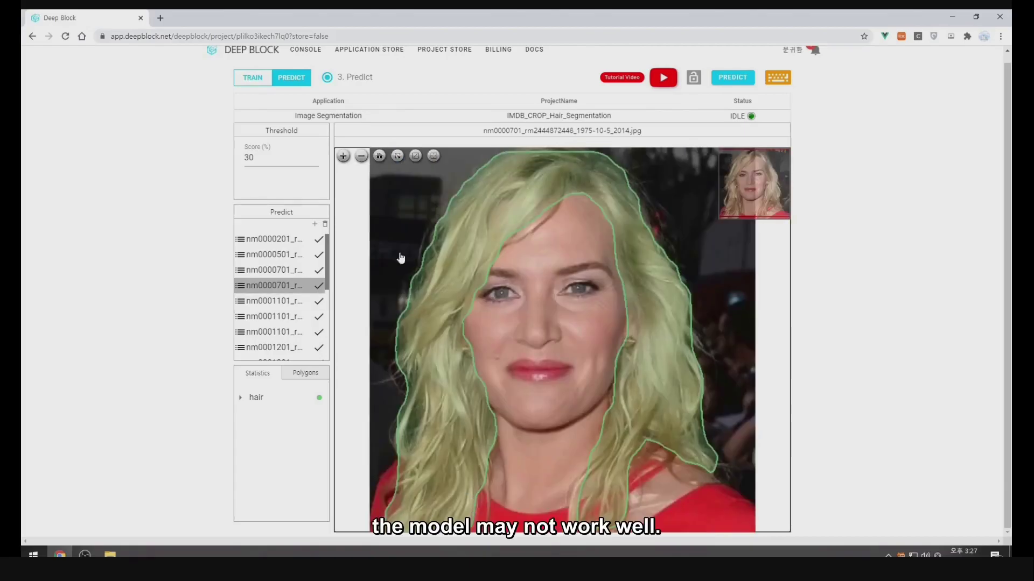
# Step through the following predicted images to check the hair outlines on the side-profile portraits.
pyautogui.press('Down')
pyautogui.press('Down')
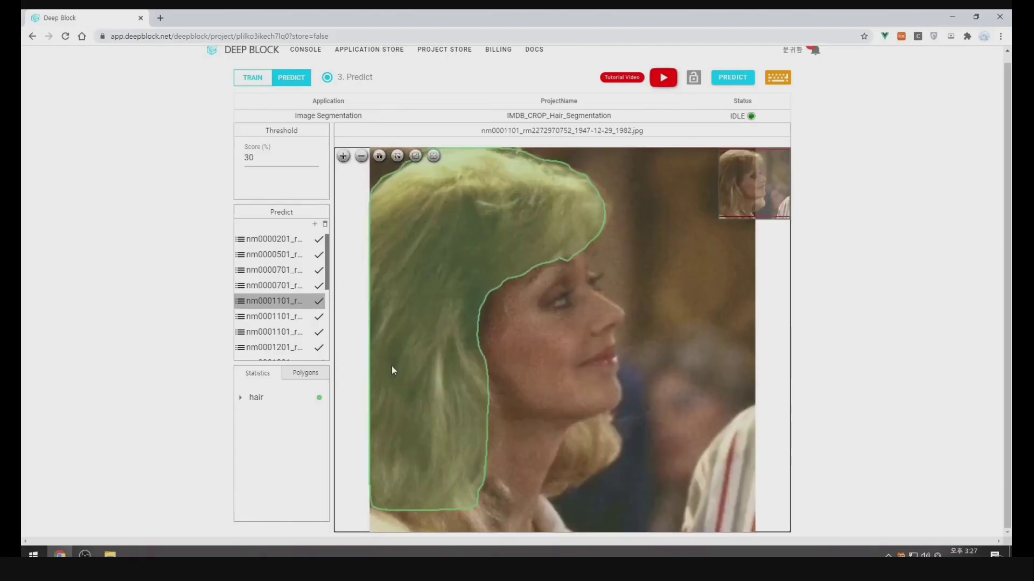
pyautogui.press('Down')
pyautogui.press('Down')
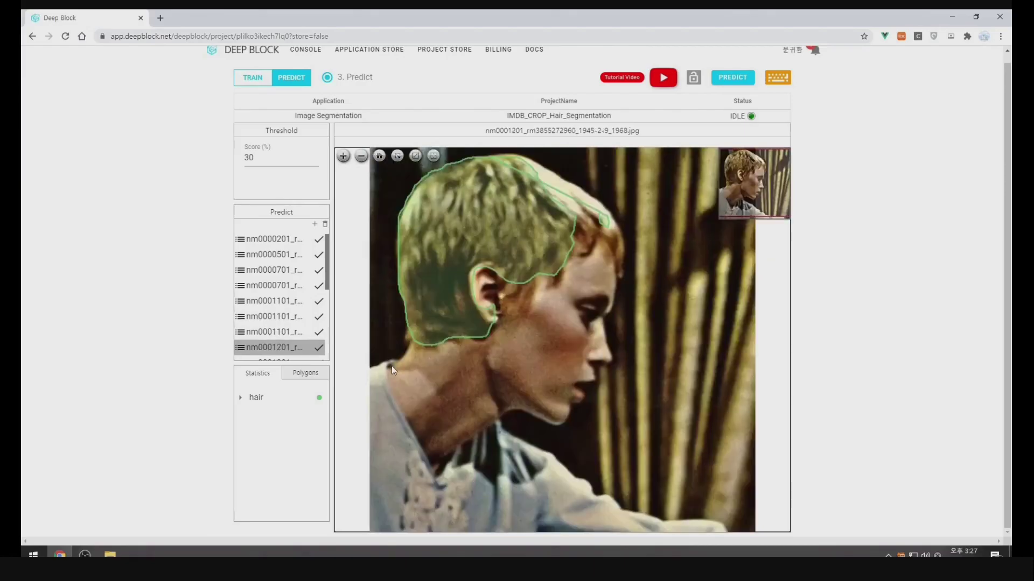
pyautogui.press('Down')
pyautogui.press('Up')
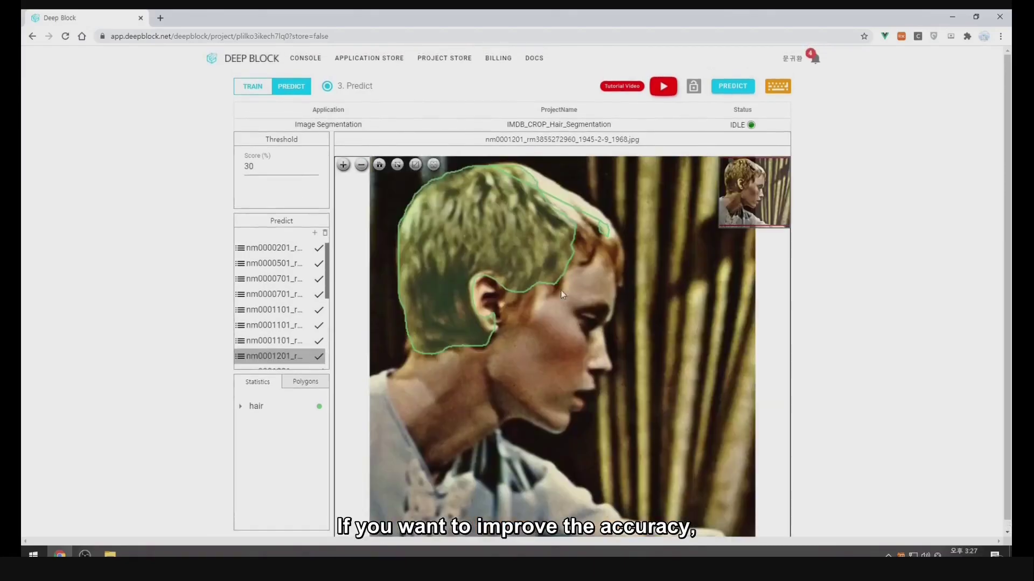
# Select the predicted hair polygon on the short-haired profile portrait and show the image's polygon list.
pyautogui.click(571, 204)
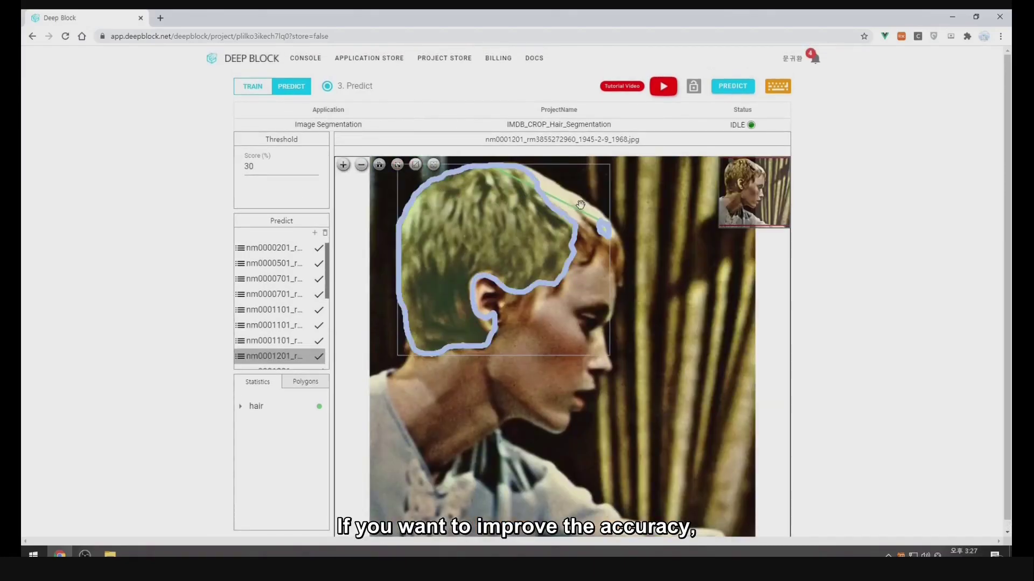
pyautogui.click(317, 382)
pyautogui.scroll(-1, 276, 354)
# Review the predicted hair polygons and their listed scores on the subsequent validation images.
pyautogui.press('Down')
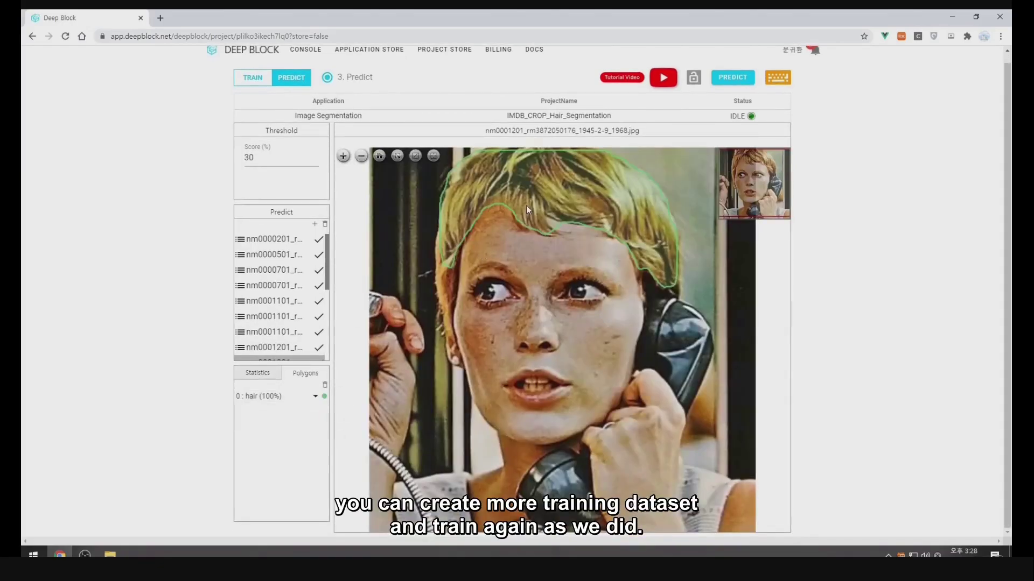
pyautogui.press('Down')
pyautogui.press('Down')
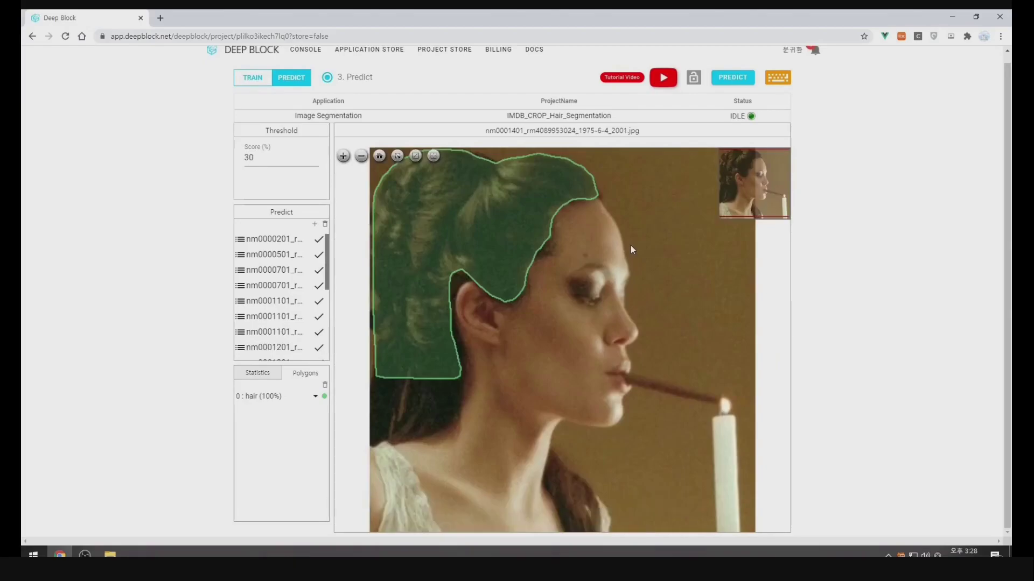
pyautogui.press('Down')
pyautogui.press('Down')
pyautogui.press('Down')
pyautogui.press('Up')
pyautogui.press('Down')
pyautogui.press('Down')
pyautogui.press('Down')
pyautogui.press('Down')
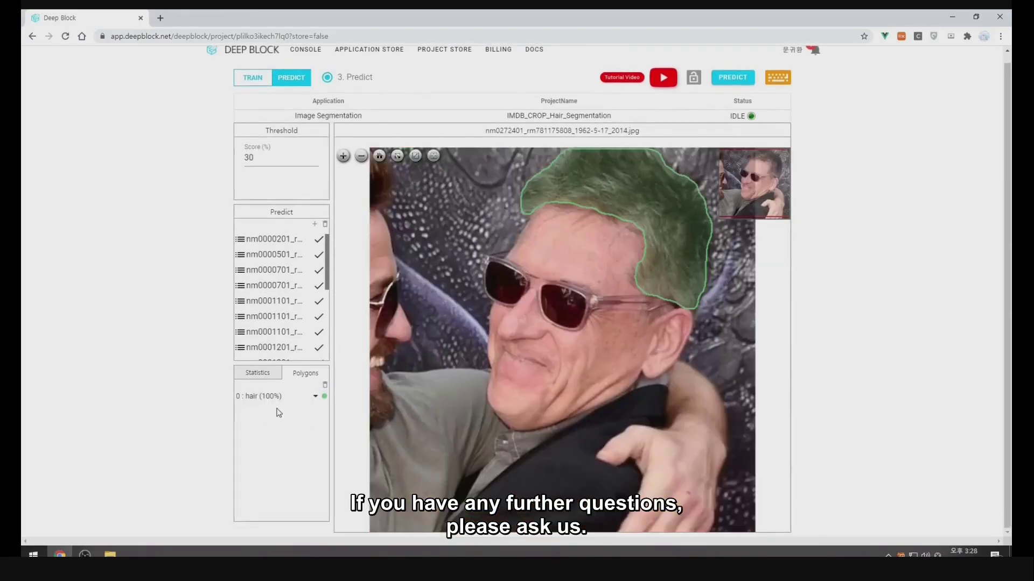